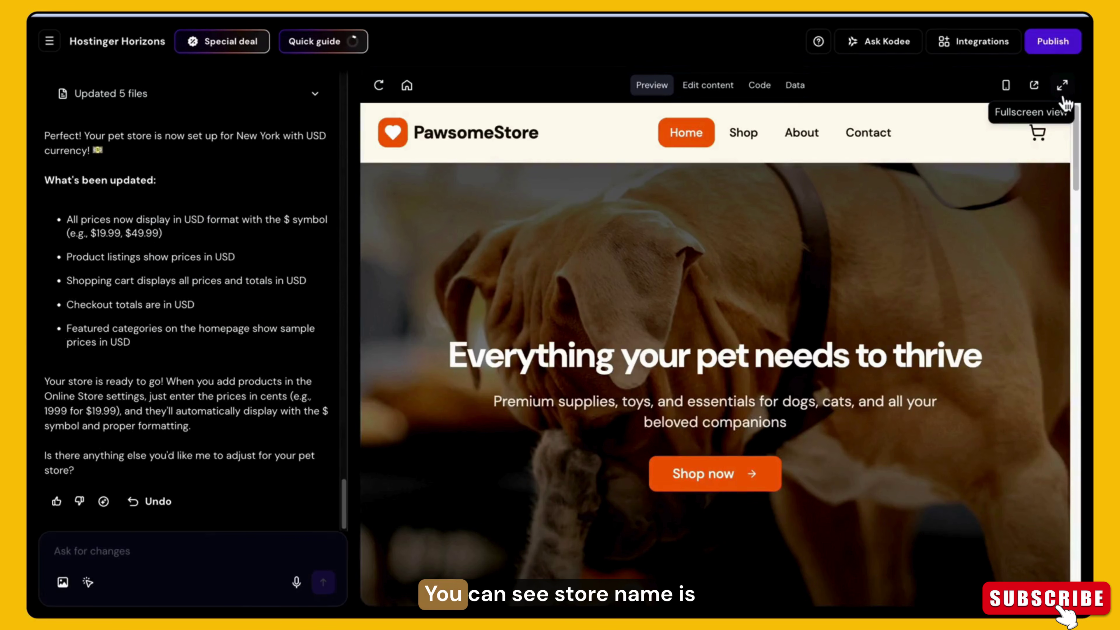
# View the store preview in fullscreen and examine the home page's hero, product categories and "Why pet parents choose us" section
pyautogui.click(1063, 86)
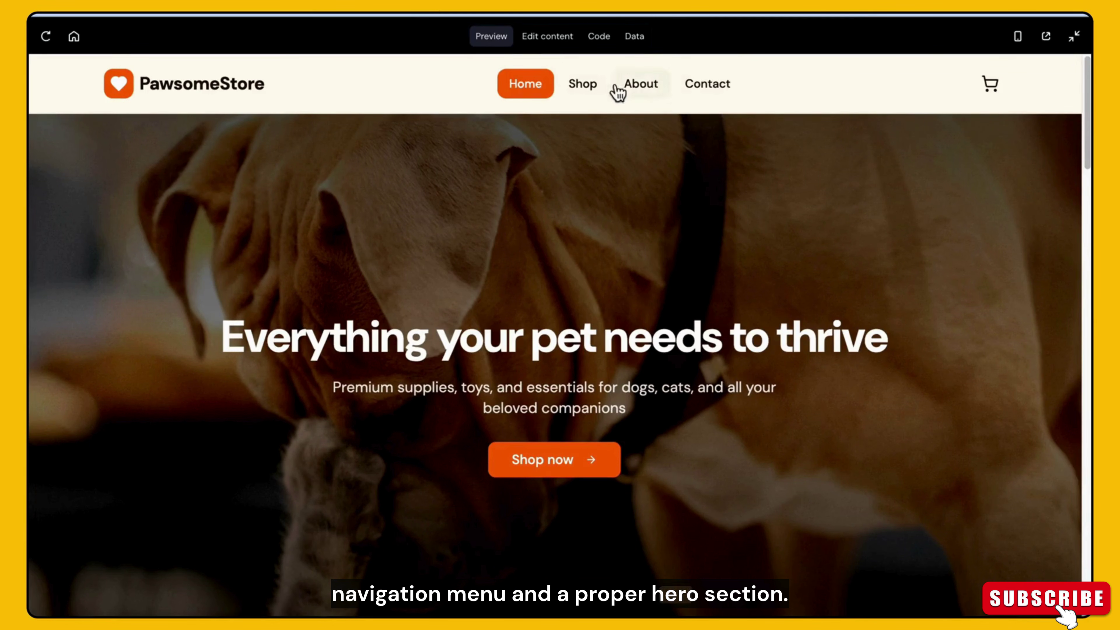
pyautogui.moveTo(1079, 113); pyautogui.dragTo(1085, 291)
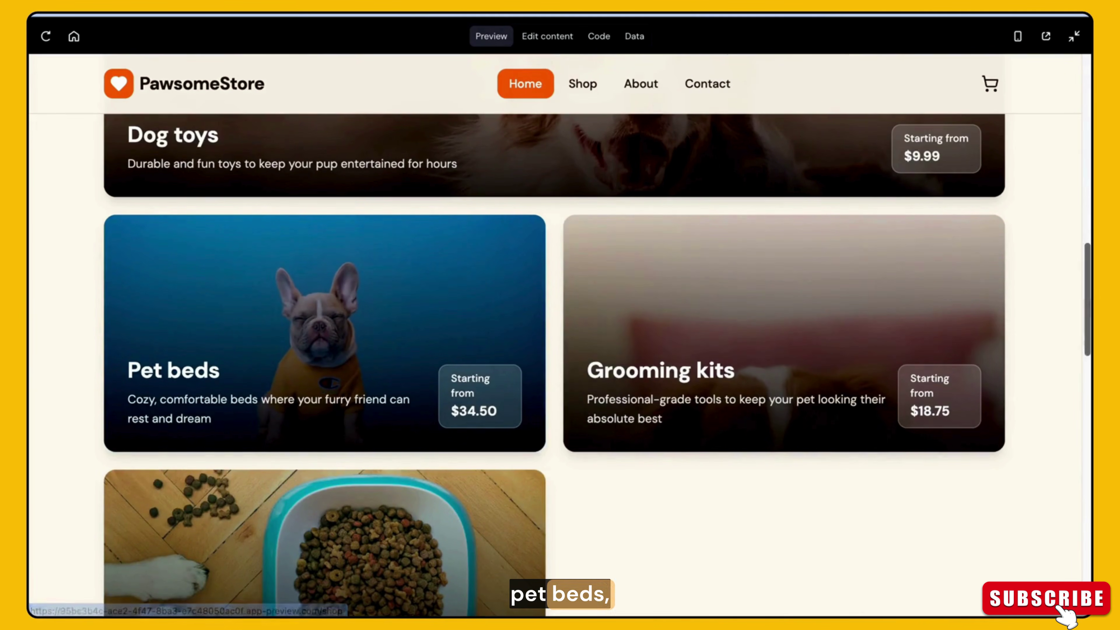
pyautogui.scroll(-5, 439, 362)
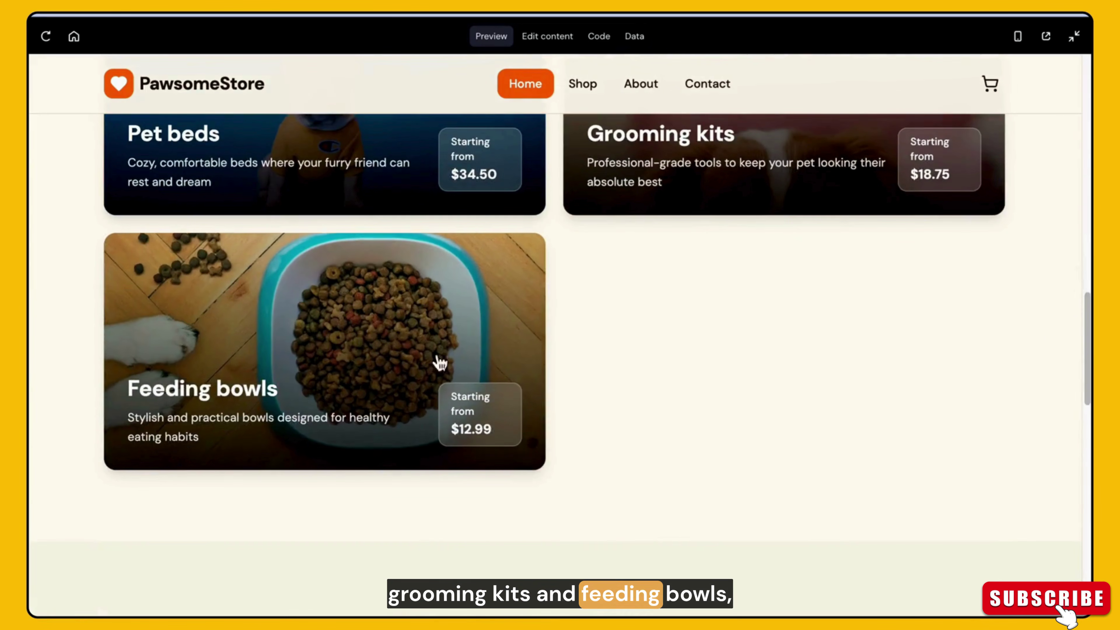
pyautogui.moveTo(1087, 348); pyautogui.dragTo(1085, 463)
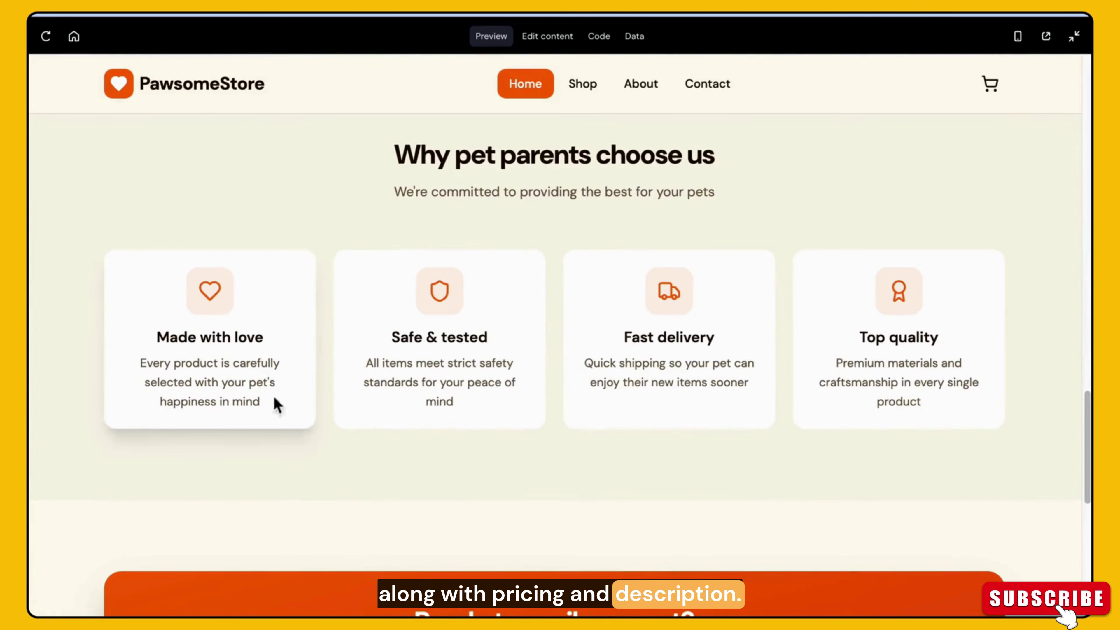
pyautogui.moveTo(389, 155); pyautogui.dragTo(749, 256)
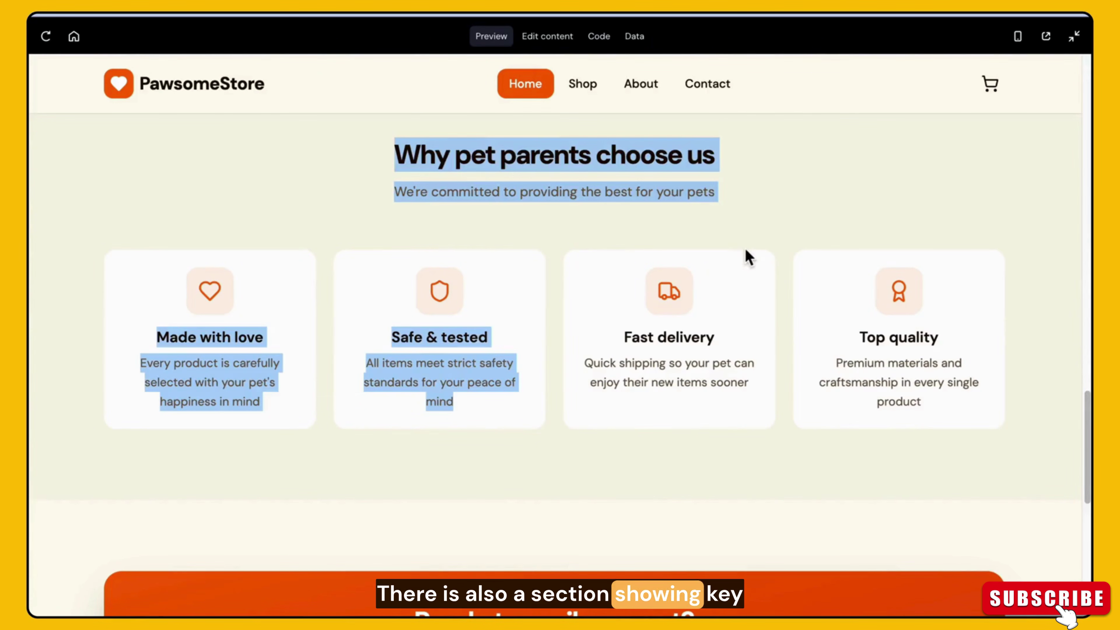
pyautogui.click(562, 250)
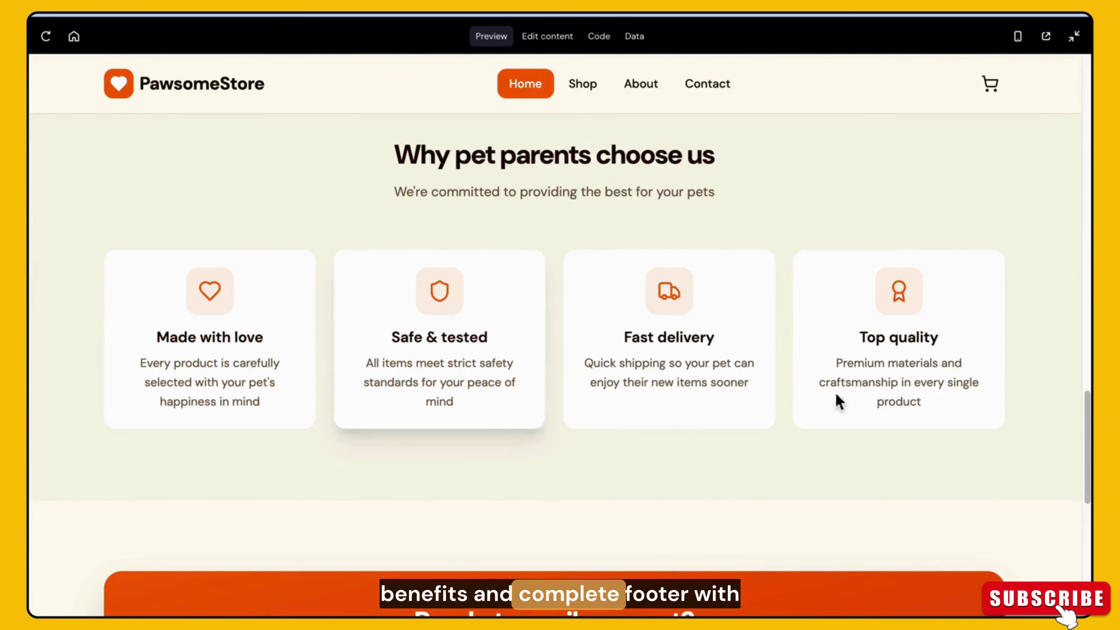
pyautogui.moveTo(1085, 402); pyautogui.dragTo(1089, 128)
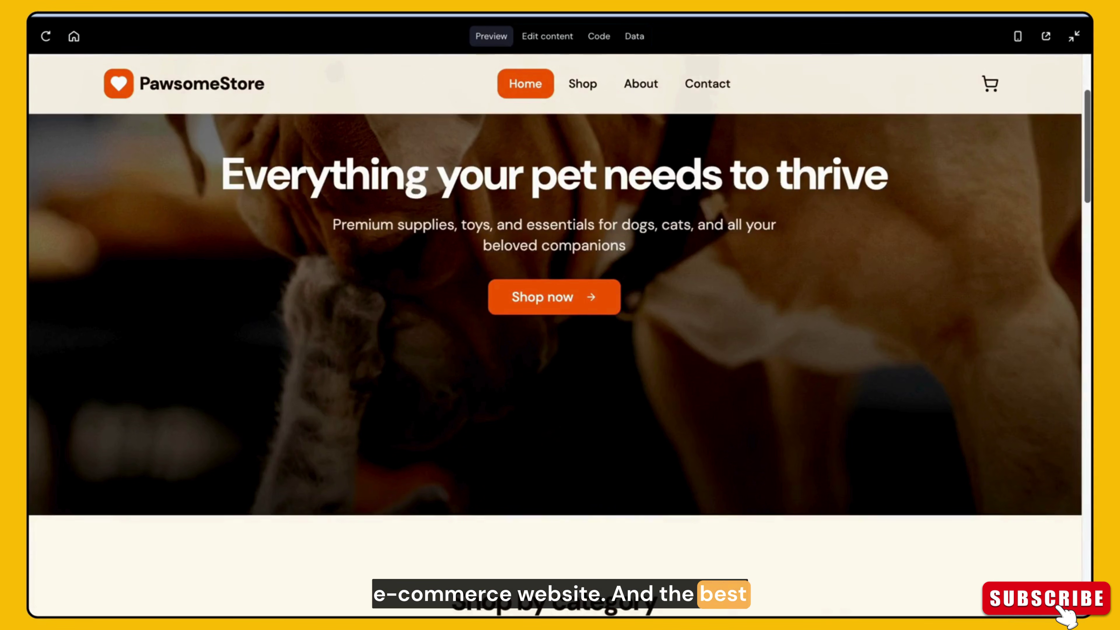
pyautogui.moveTo(1089, 174); pyautogui.dragTo(1075, 333)
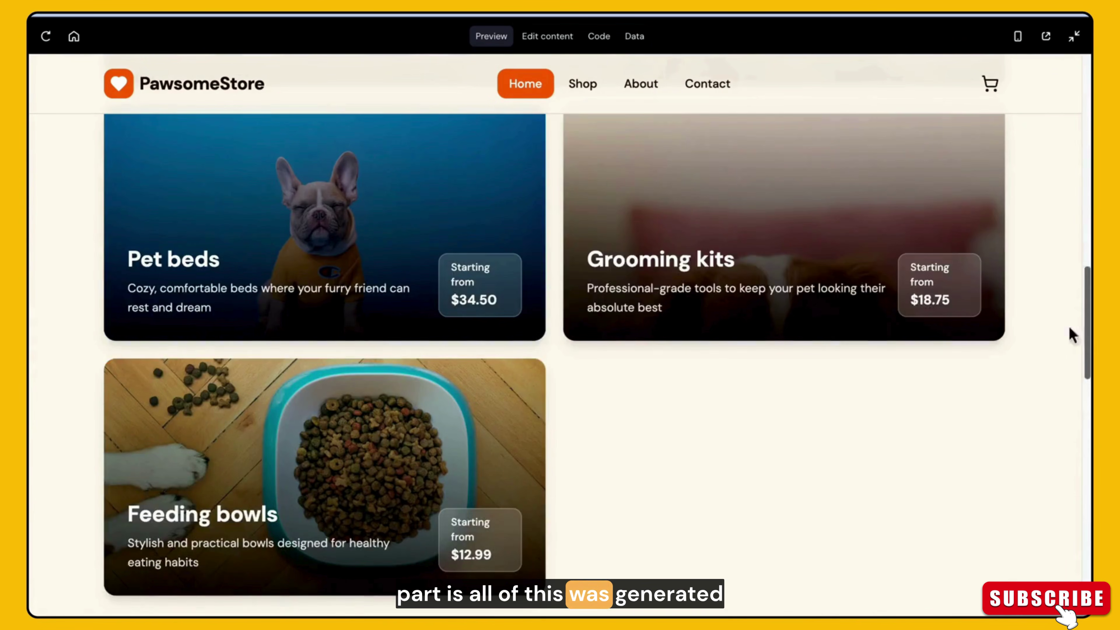
# Review the preview site's About and Contact pages
pyautogui.click(645, 85)
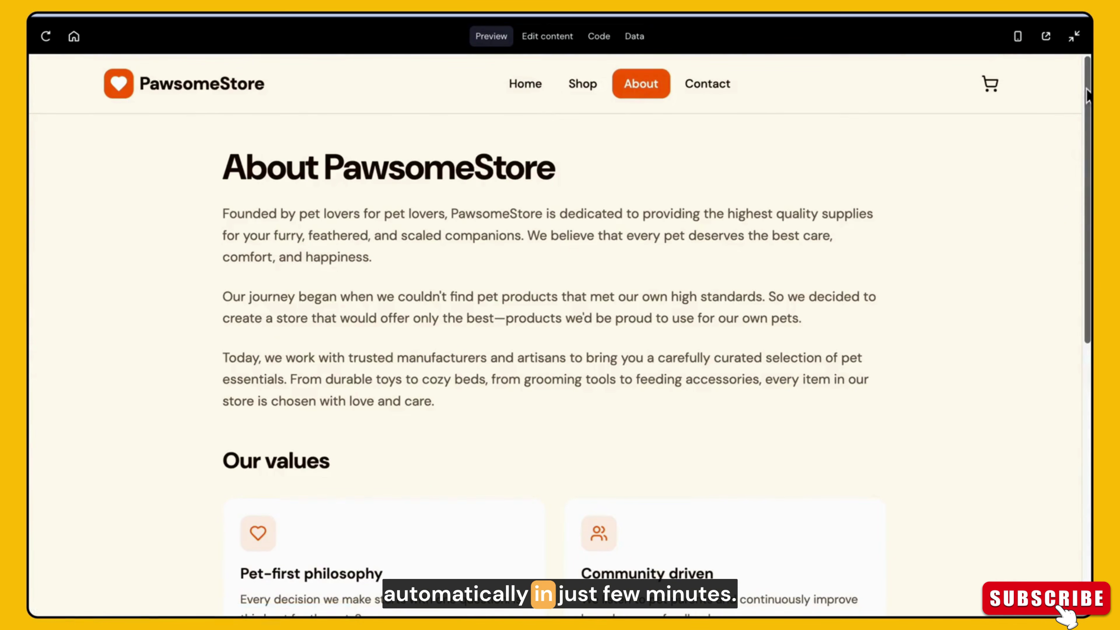
pyautogui.moveTo(1085, 96); pyautogui.dragTo(1079, 400)
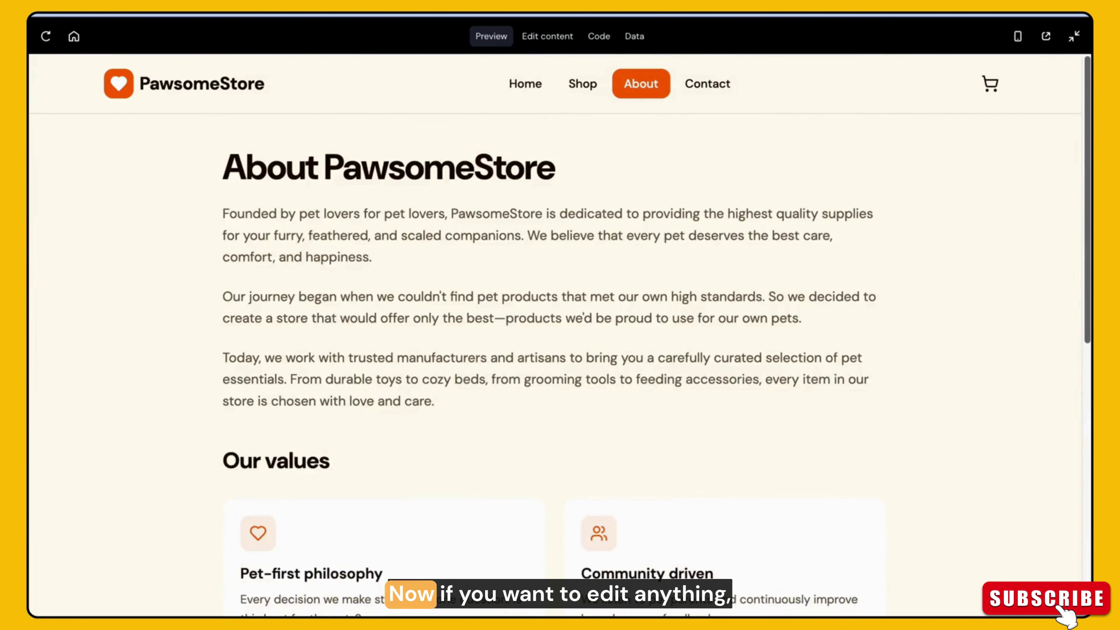
pyautogui.click(707, 86)
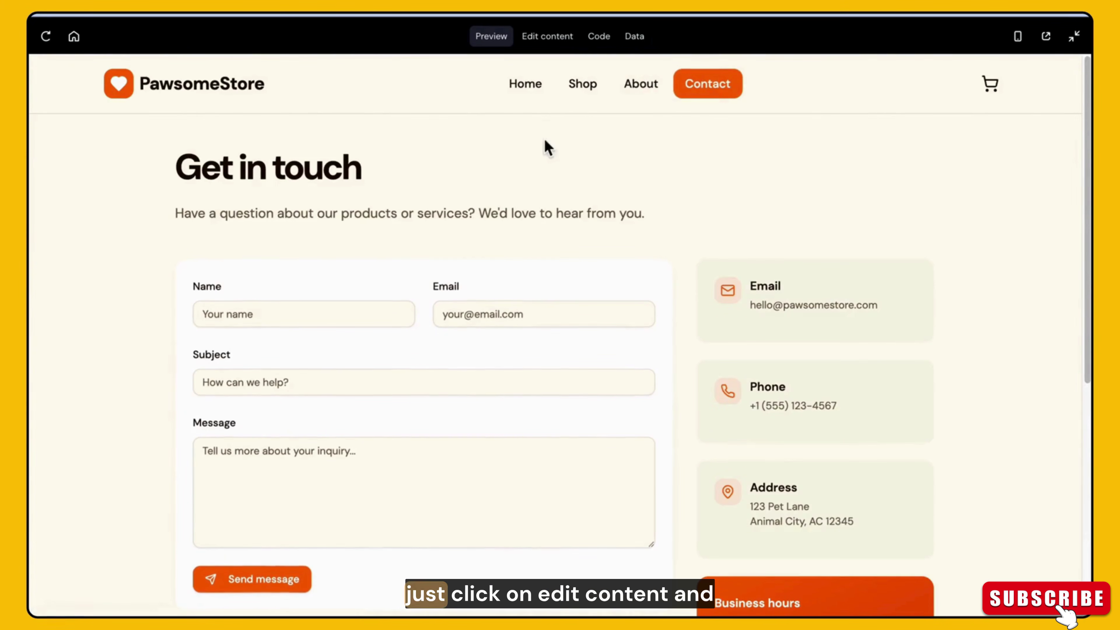
# Try content editing on the home page's hero heading and background image, discarding both edits
pyautogui.click(524, 91)
pyautogui.click(551, 44)
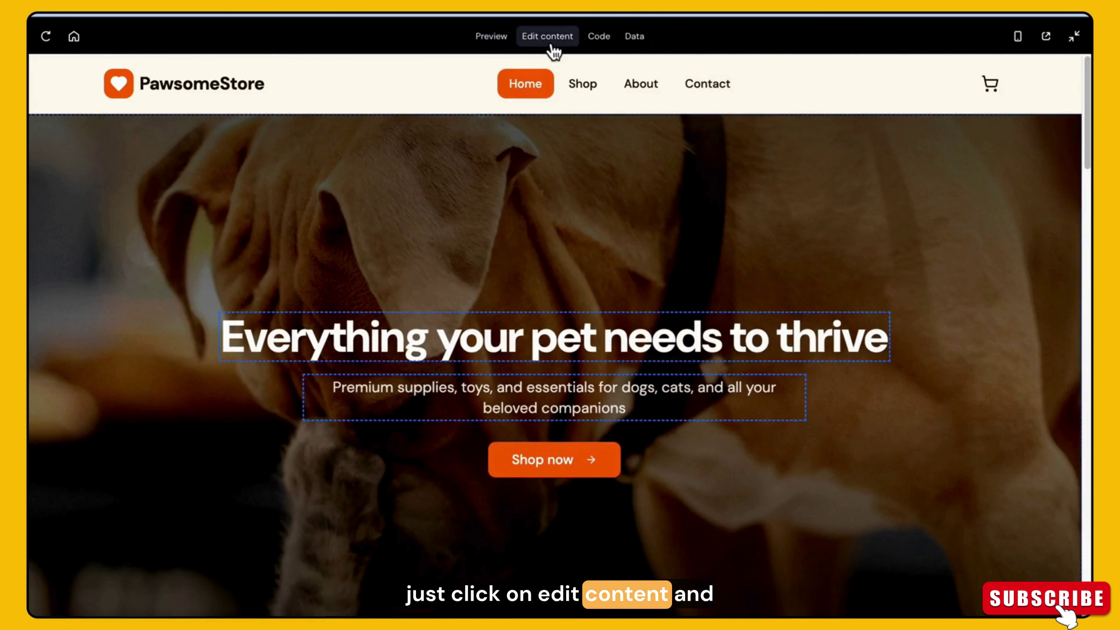
pyautogui.click(608, 348)
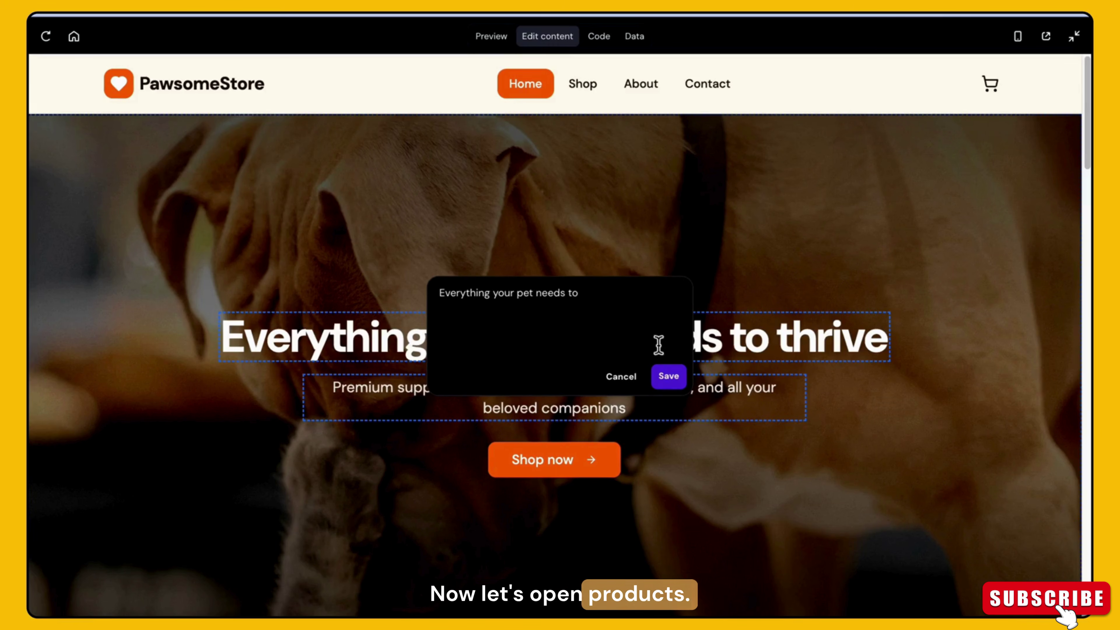
pyautogui.click(634, 378)
pyautogui.click(603, 253)
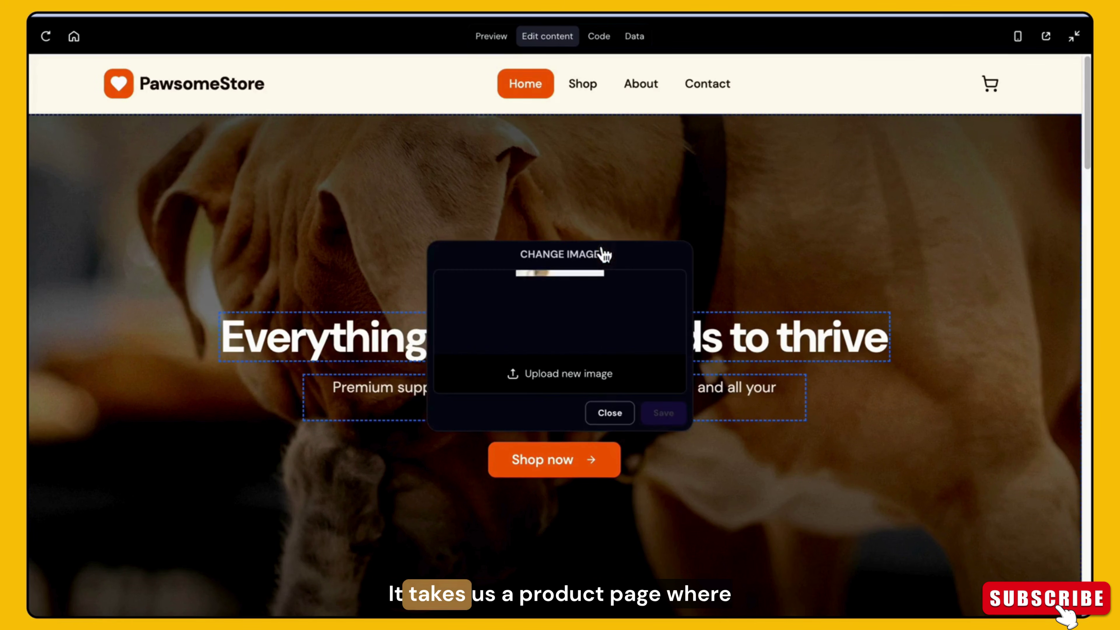
pyautogui.click(618, 420)
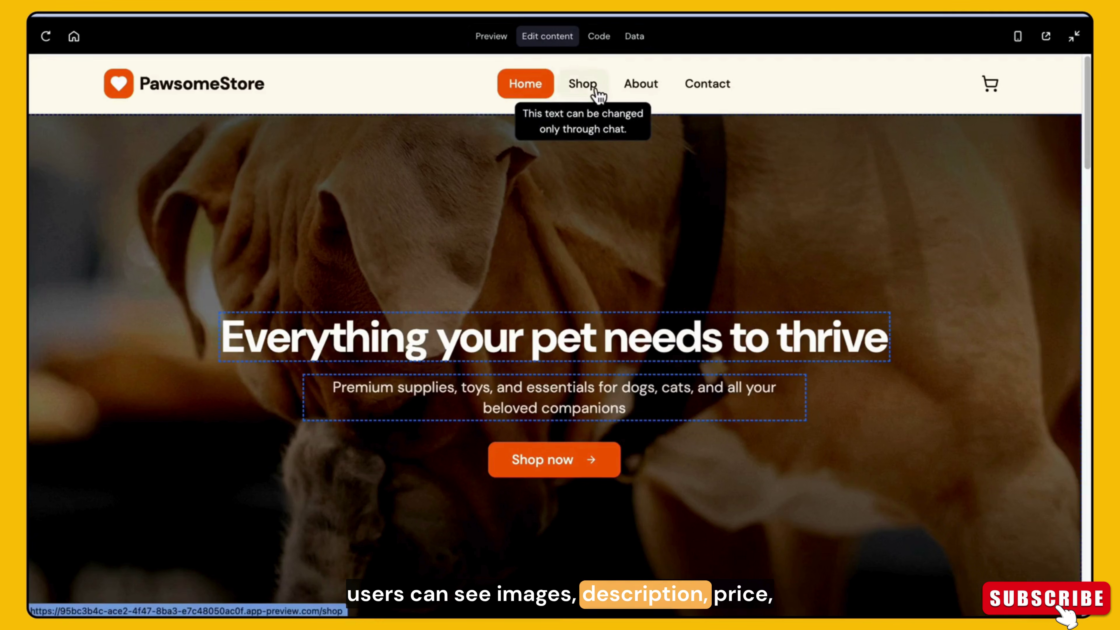
# Return to preview mode and examine the Shop page's products and the Handmade Vase product page
pyautogui.click(495, 44)
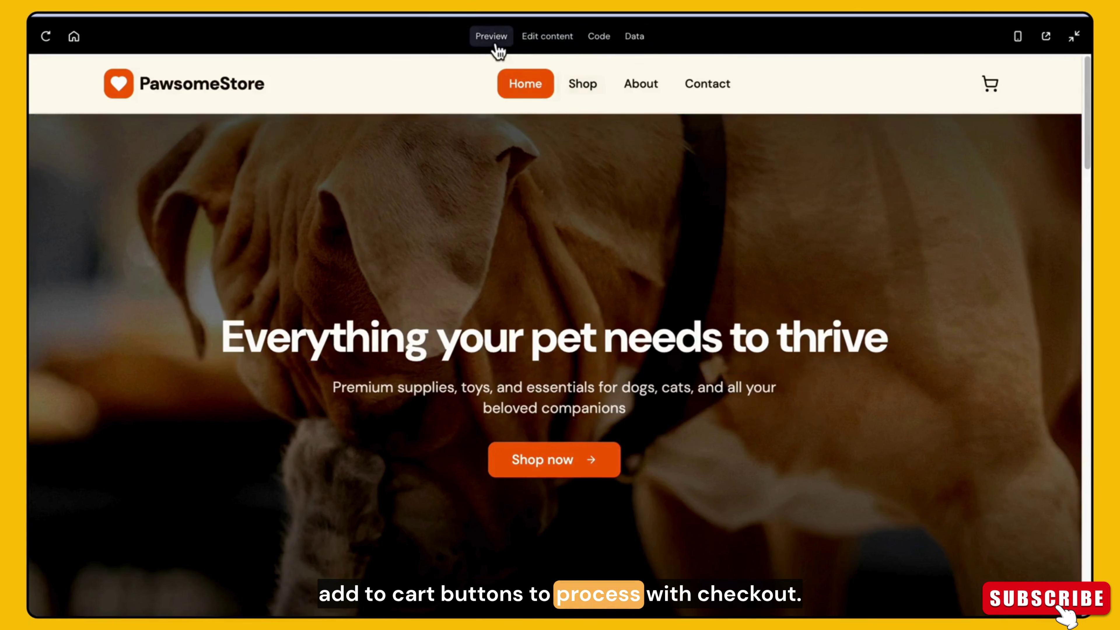
pyautogui.click(582, 94)
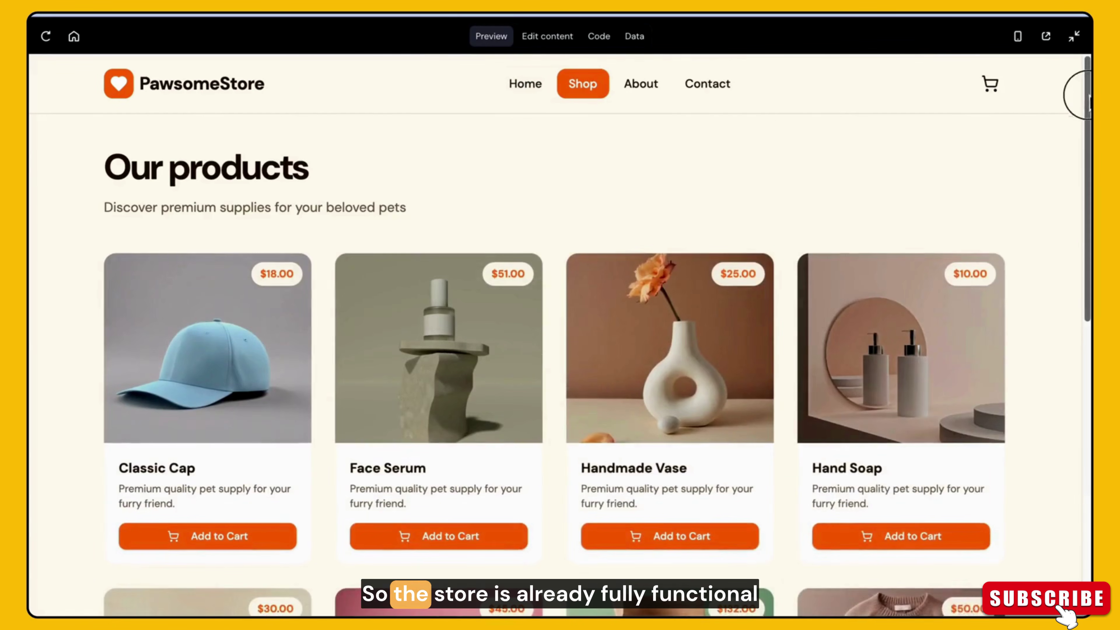
pyautogui.moveTo(1080, 95)
pyautogui.mouseDown()
pyautogui.moveTo(1082, 396)
pyautogui.moveTo(1081, 106)
pyautogui.mouseUp()
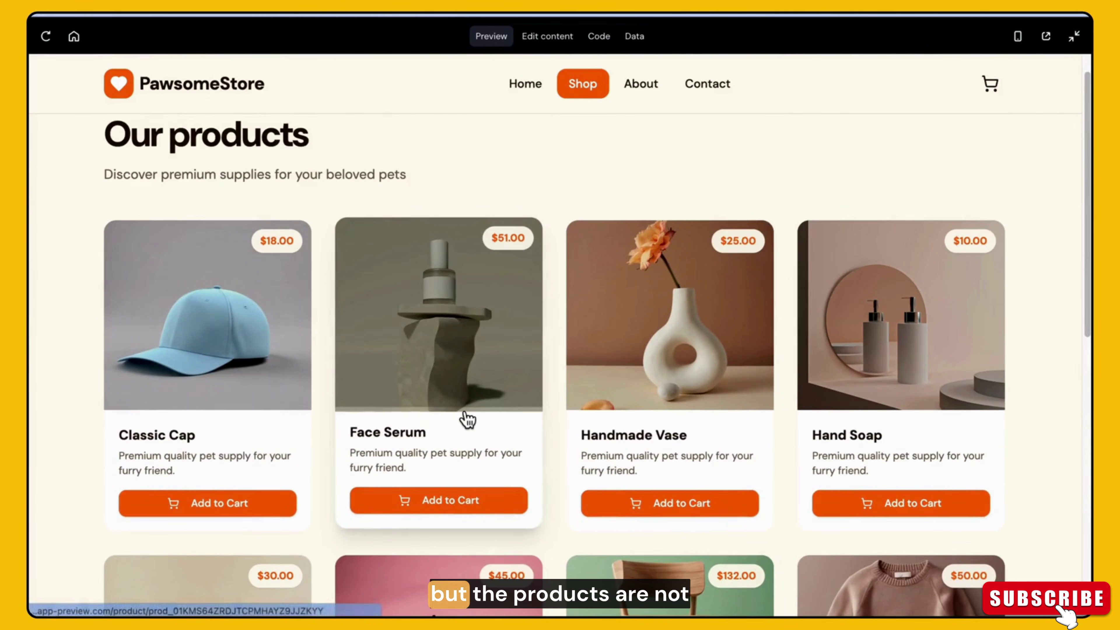
pyautogui.click(701, 367)
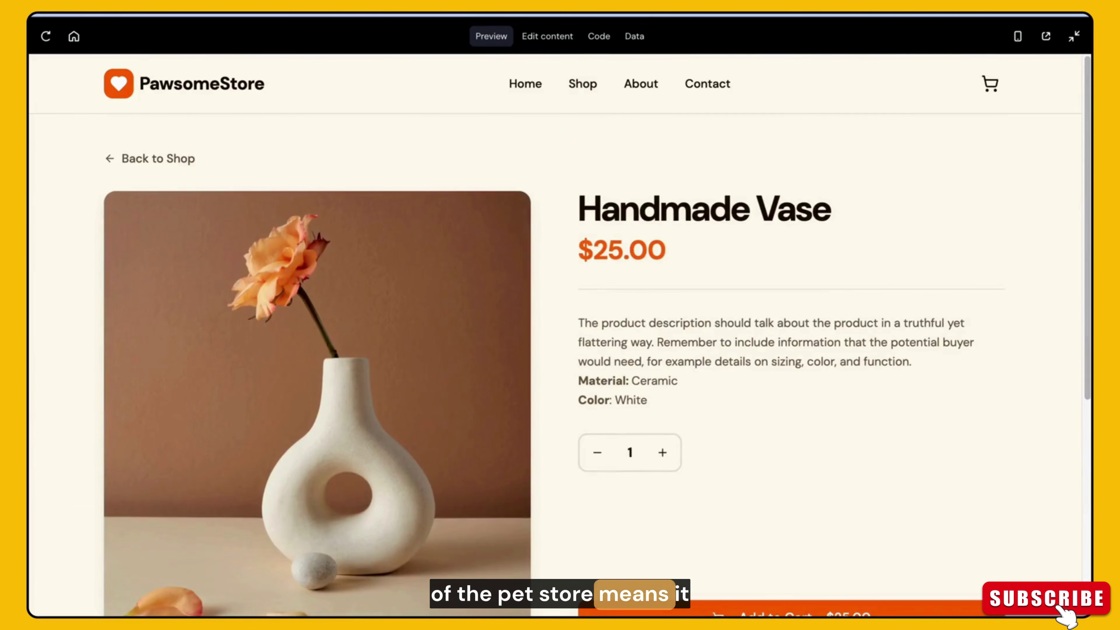
pyautogui.scroll(-6, 1075, 348)
pyautogui.scroll(-2, 1076, 348)
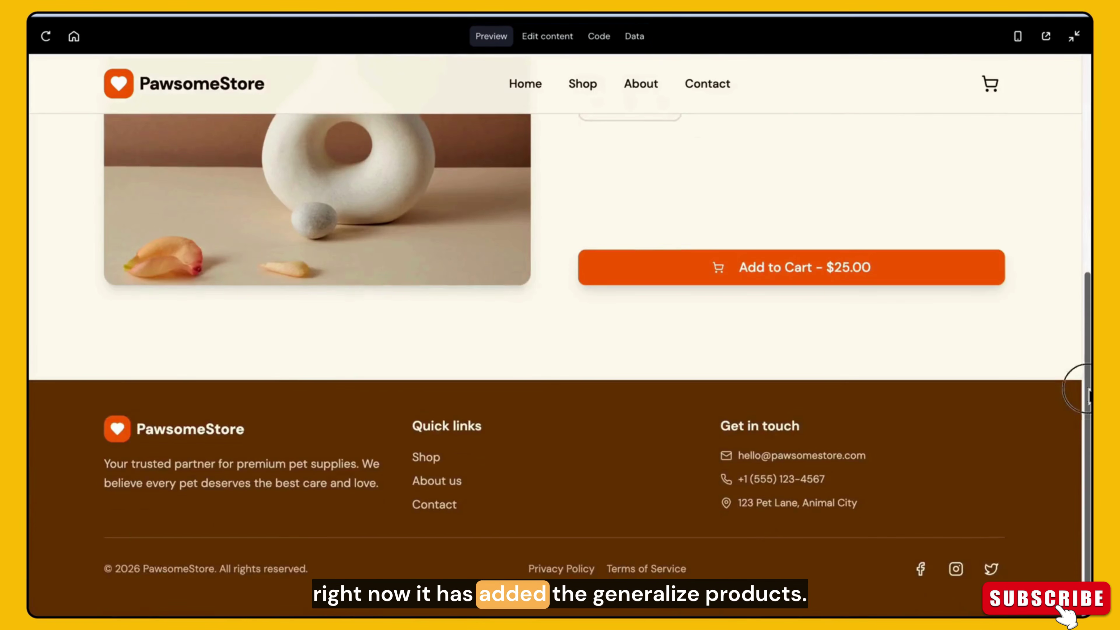
pyautogui.scroll(7, 1073, 388)
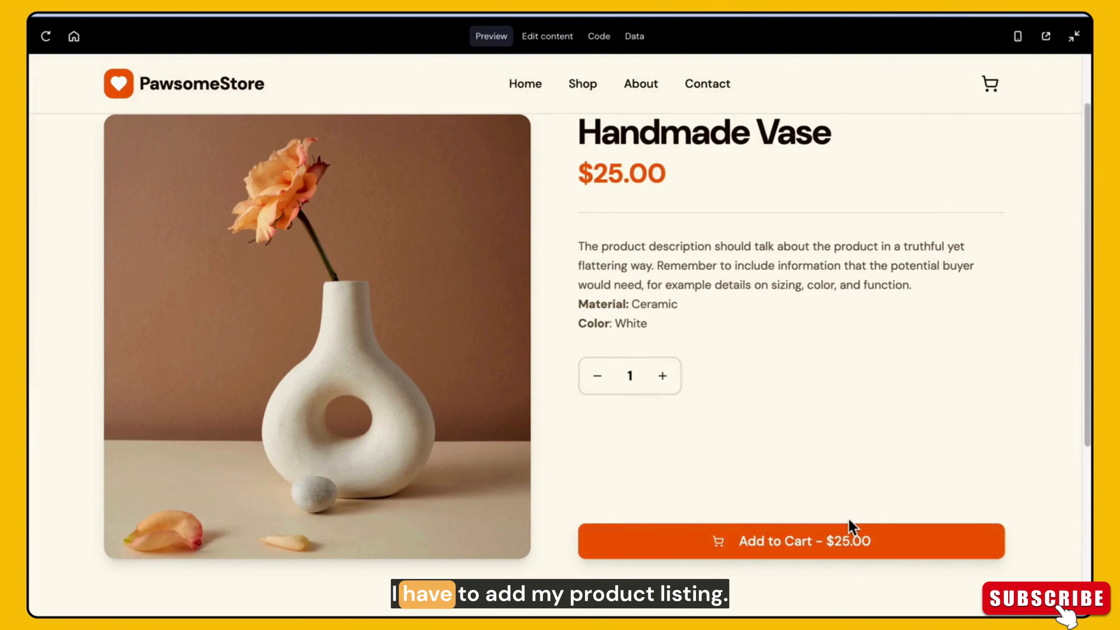
# Leave the fullscreen preview and open the Store manager of the Online store integration
pyautogui.click(1076, 43)
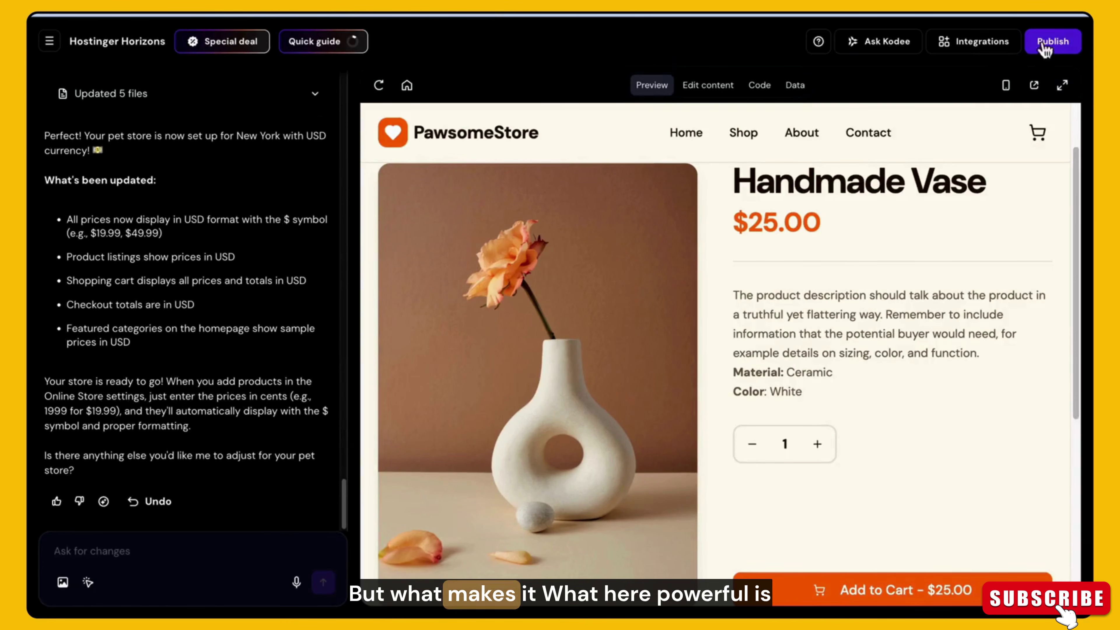
pyautogui.scroll(-8, 1073, 176)
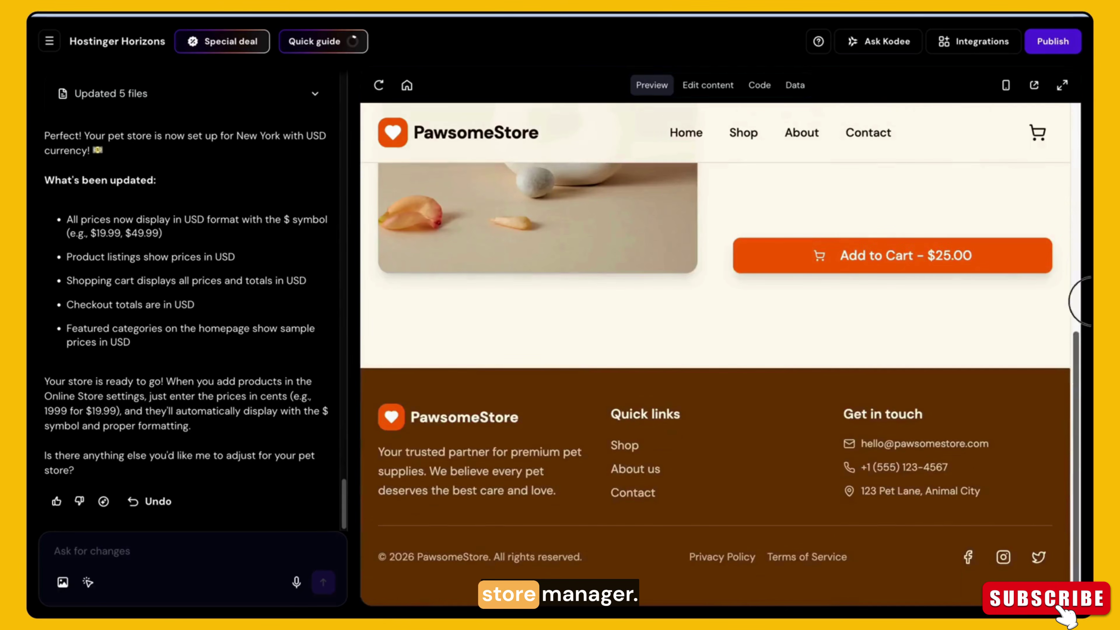
pyautogui.scroll(10, 1074, 176)
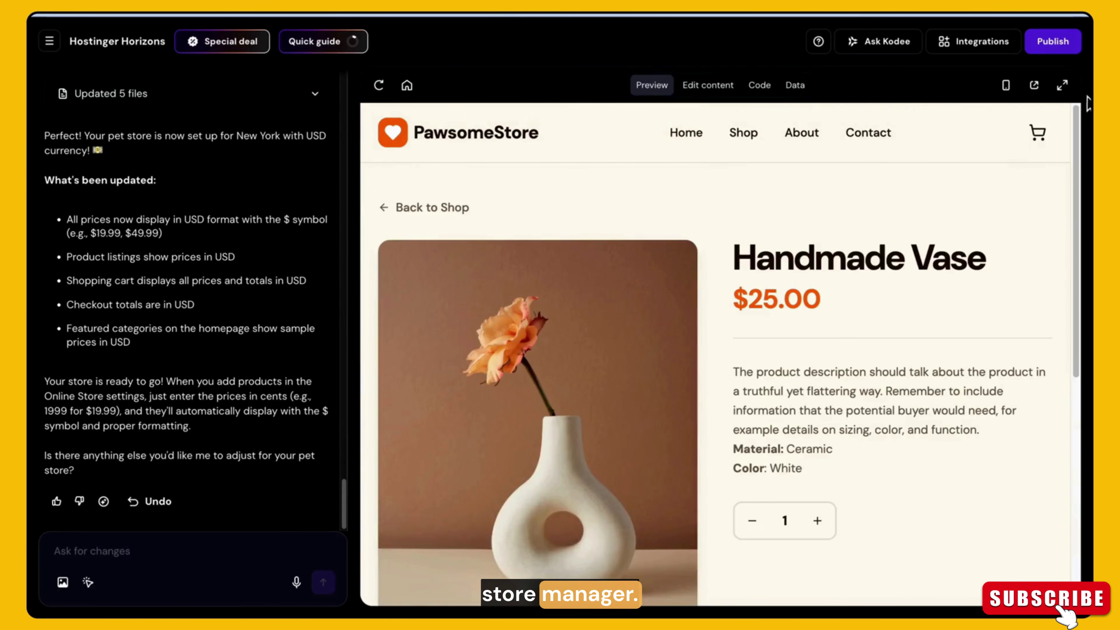
pyautogui.click(977, 49)
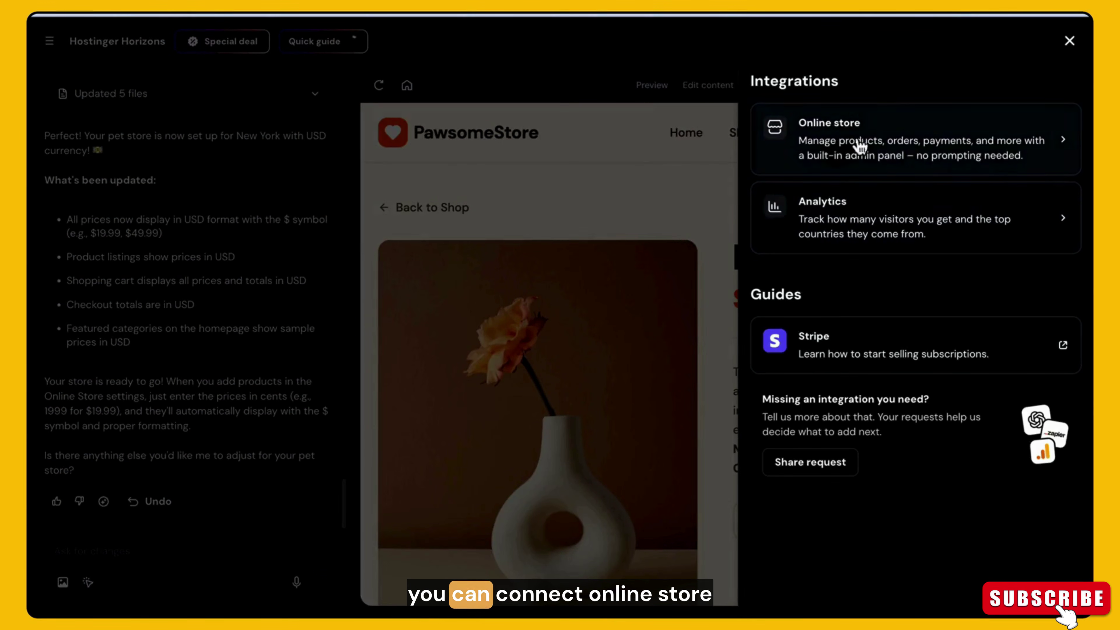
pyautogui.click(835, 152)
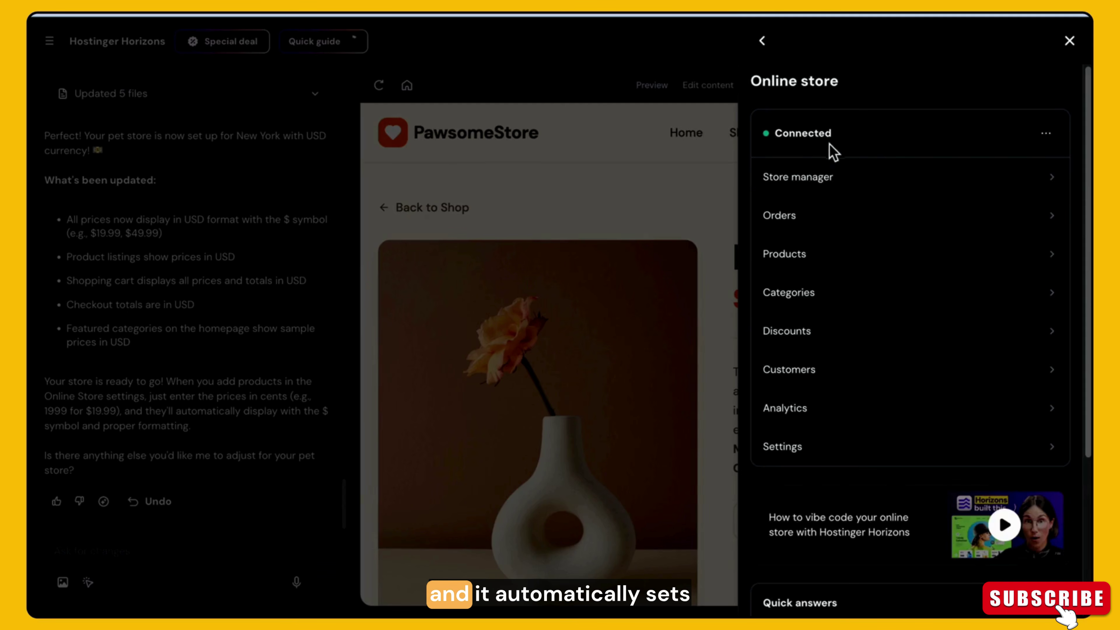
pyautogui.moveTo(1089, 218); pyautogui.dragTo(1088, 377)
pyautogui.scroll(5, 789, 212)
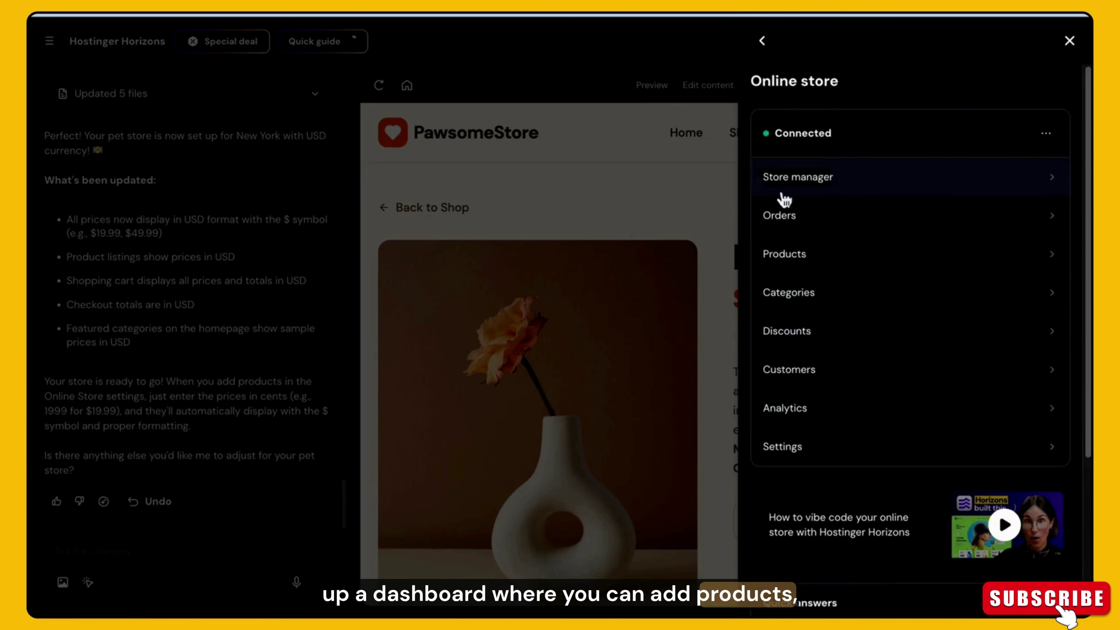
pyautogui.click(826, 180)
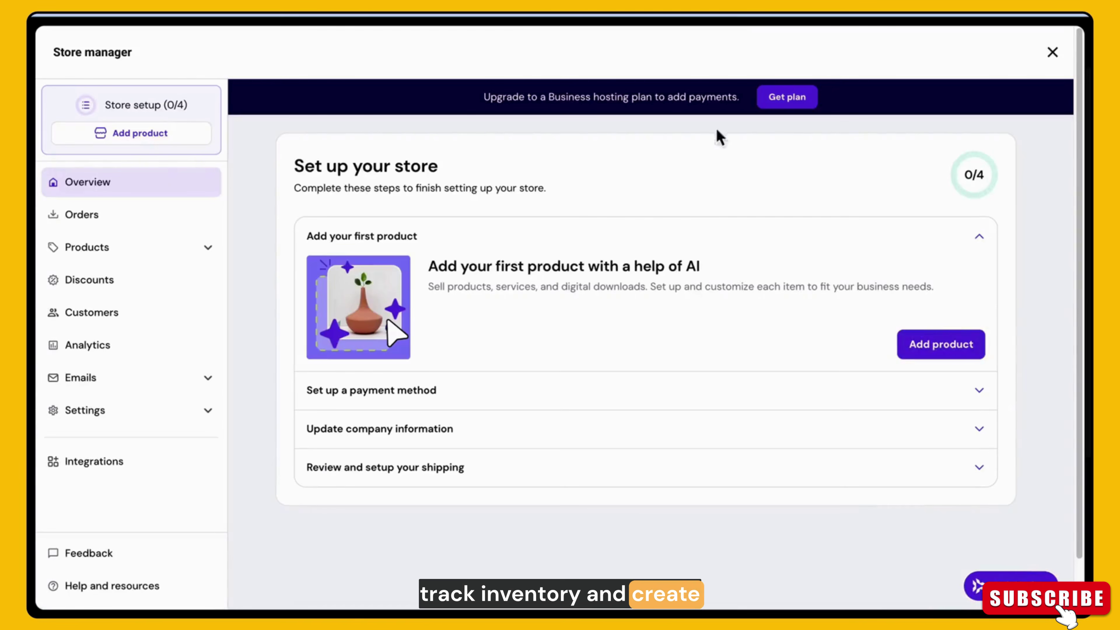
# Start adding a physical product in the store and upload the pexels-denisse JPG from Downloads as its image
pyautogui.scroll(-1, 1073, 295)
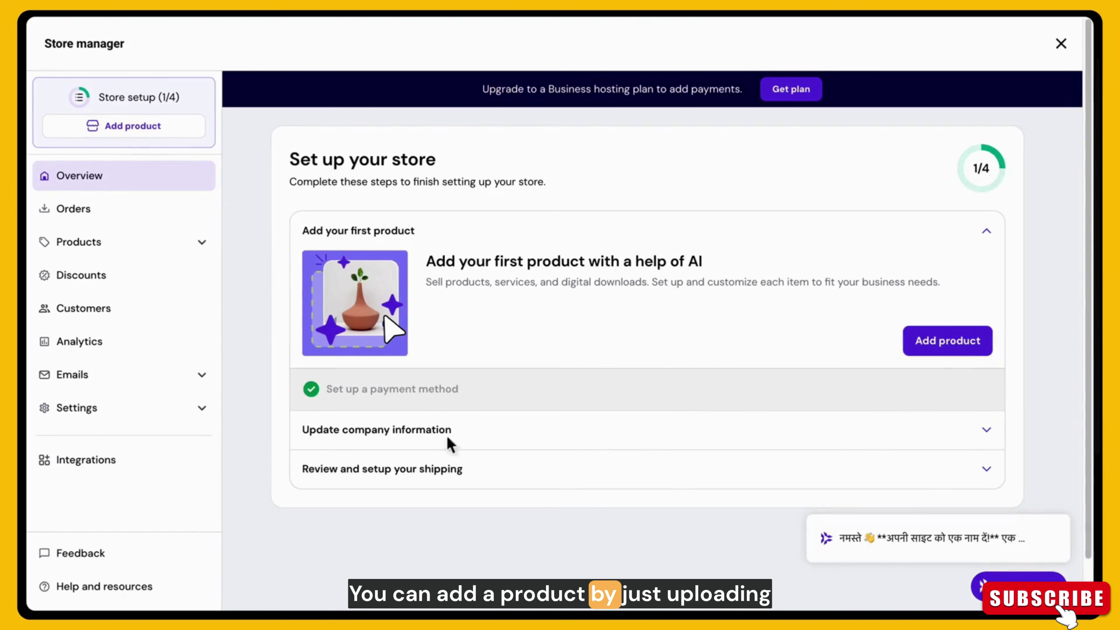
pyautogui.click(953, 348)
pyautogui.click(522, 260)
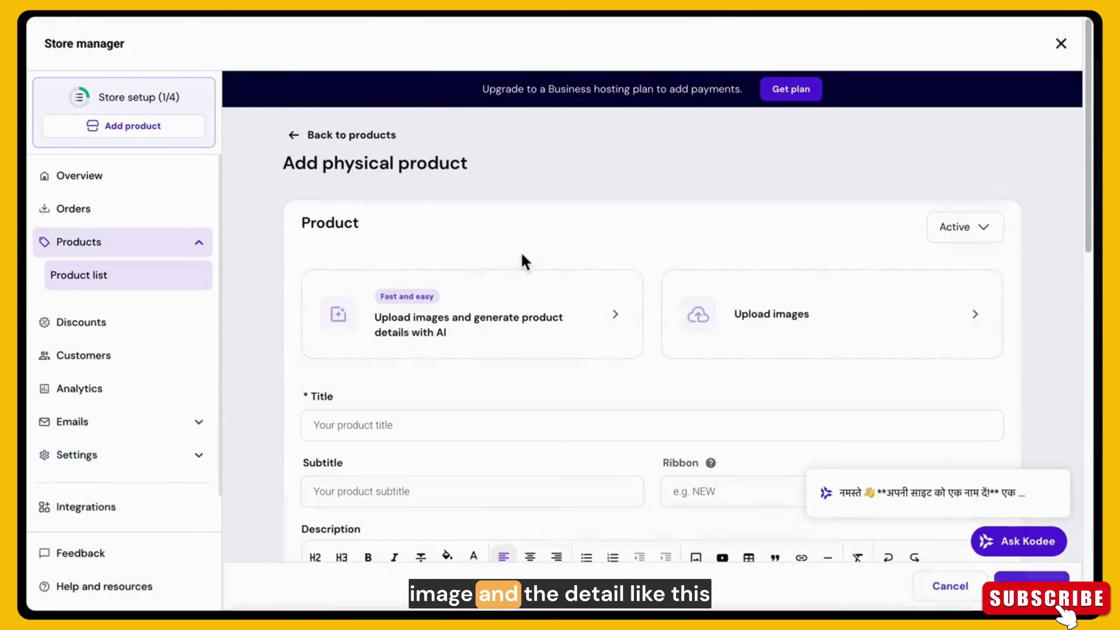
pyautogui.click(773, 313)
pyautogui.click(145, 189)
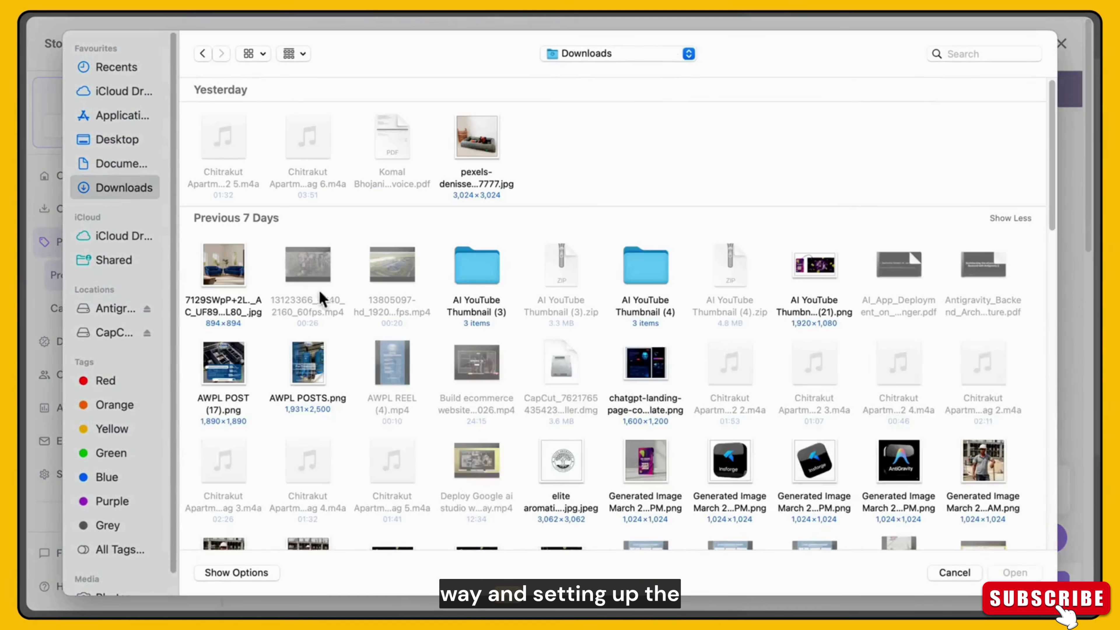
pyautogui.click(479, 145)
pyautogui.click(997, 573)
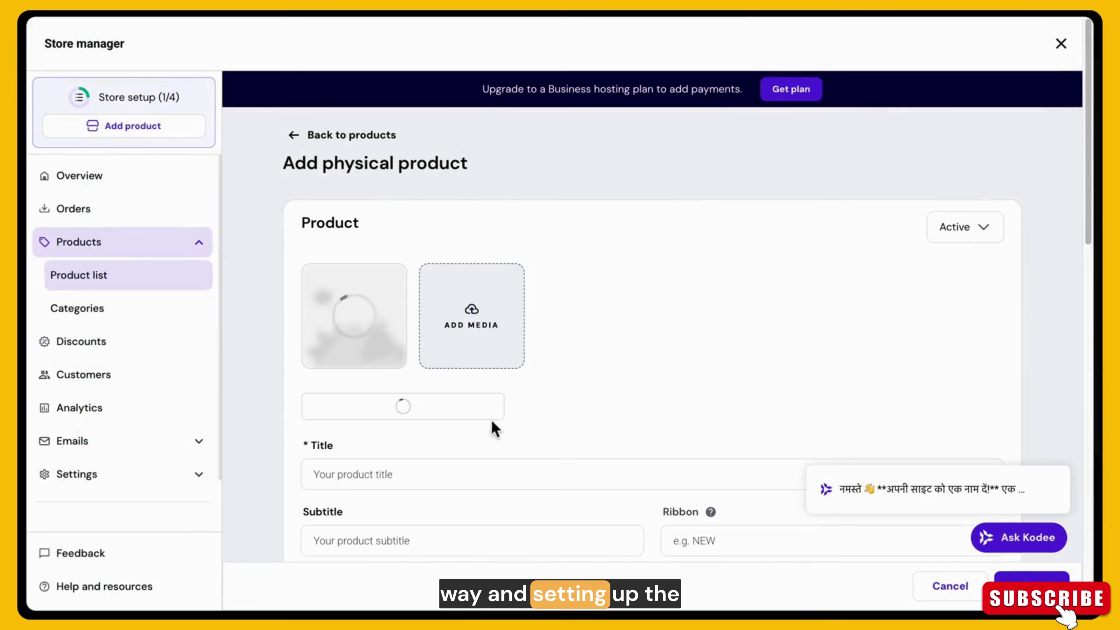
# Enter "Ultra Comfort Orthopedic Pet Bed" as the new product's title, subtitle and description
pyautogui.click(368, 485)
pyautogui.click(1096, 194)
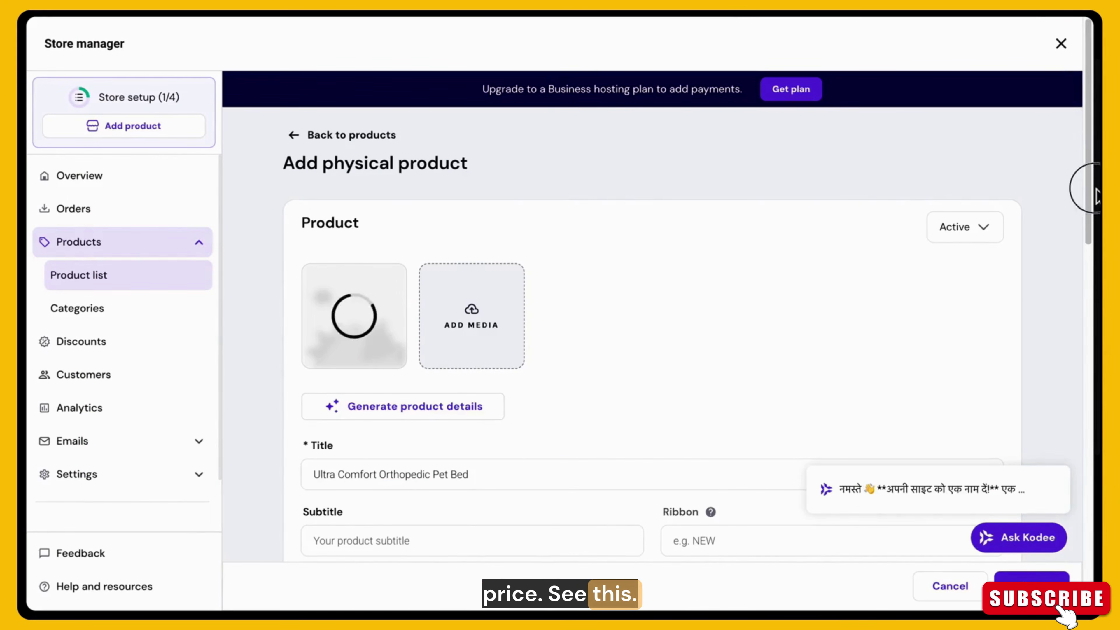
pyautogui.moveTo(1090, 203); pyautogui.dragTo(1090, 301)
pyautogui.click(384, 293)
pyautogui.write('Ultra Comfort Orthopedic Pet Bed')
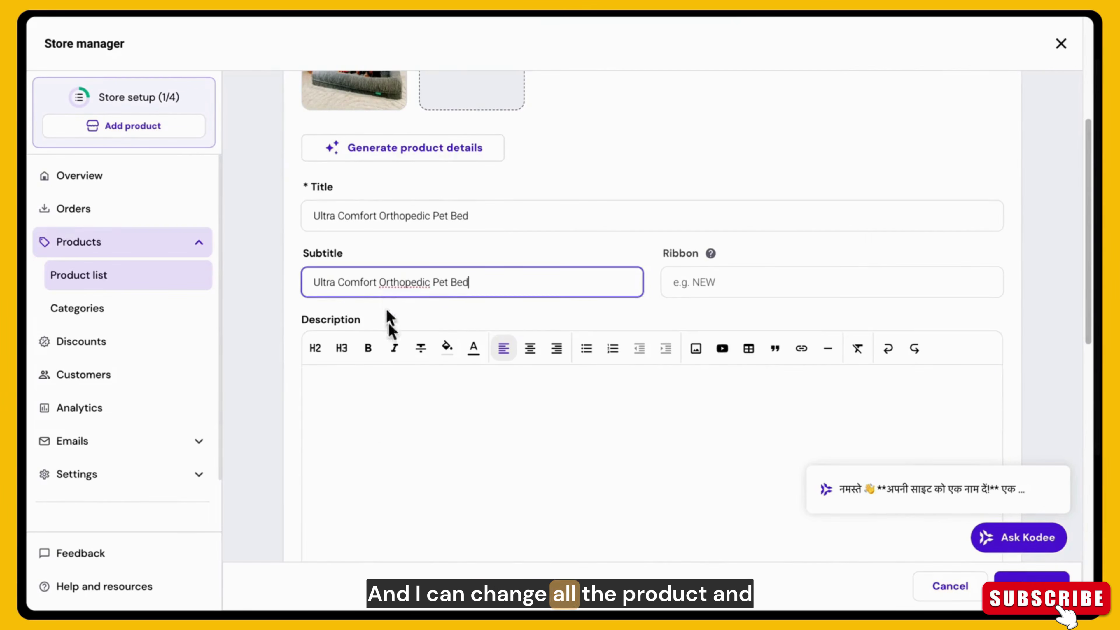
pyautogui.click(386, 457)
pyautogui.write('Ultra Comfort Orthopedic Pet Bed')
# Set the new product's price to 19
pyautogui.moveTo(1089, 340); pyautogui.dragTo(1087, 511)
pyautogui.click(384, 322)
pyautogui.write('19')
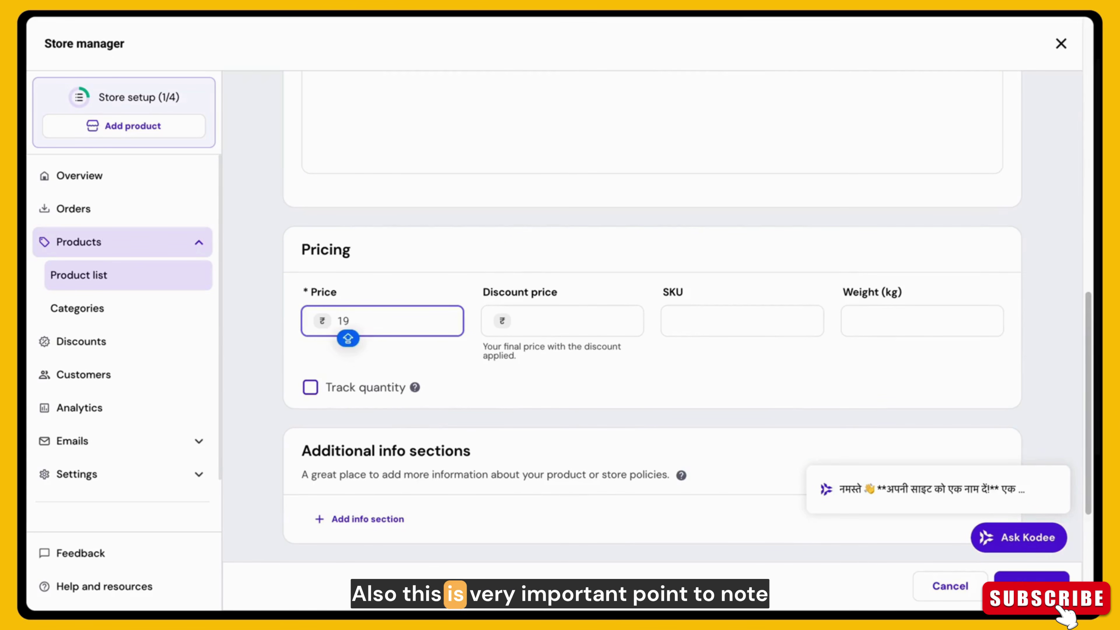
# Set the pet bed's price to 199 and its discount price to 150, and save the product
pyautogui.write('9')
pyautogui.click(547, 328)
pyautogui.write('150')
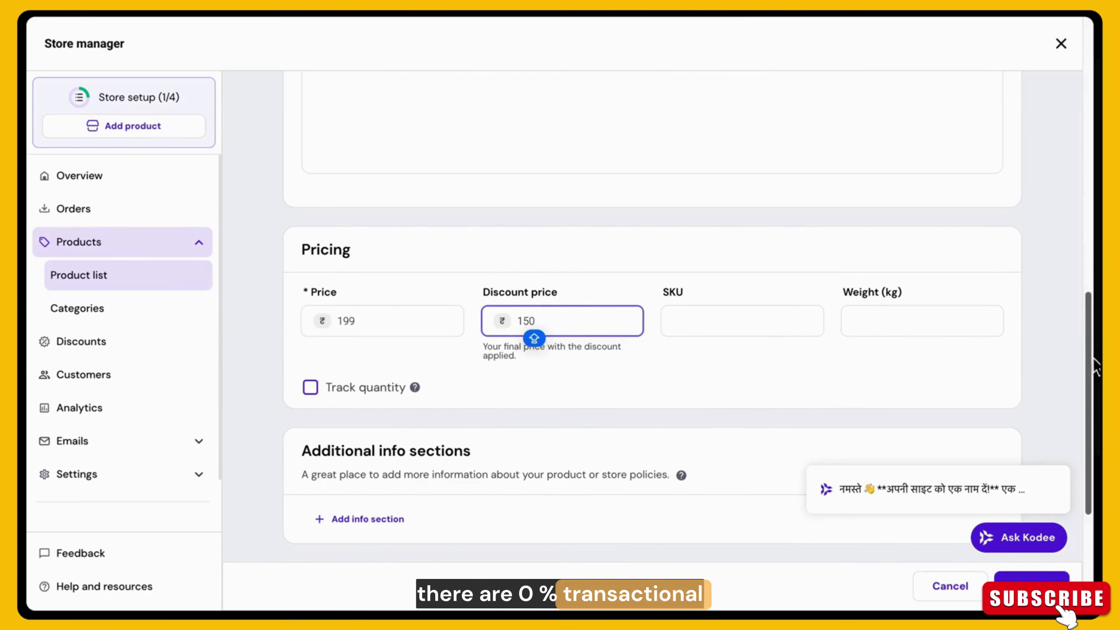
pyautogui.scroll(-5, 990, 381)
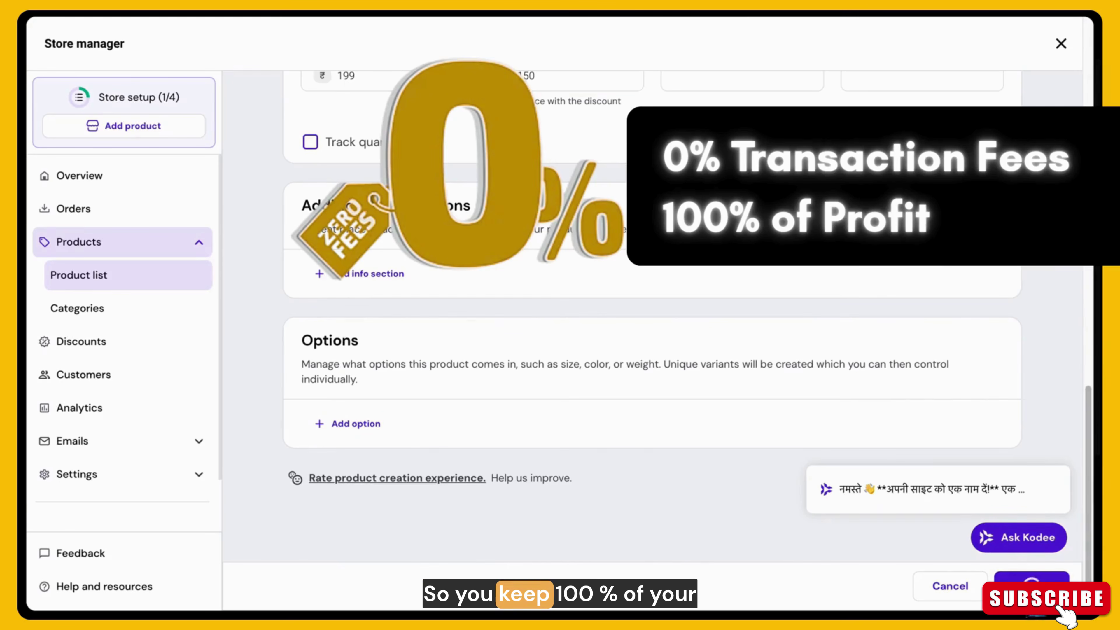
pyautogui.click(1031, 580)
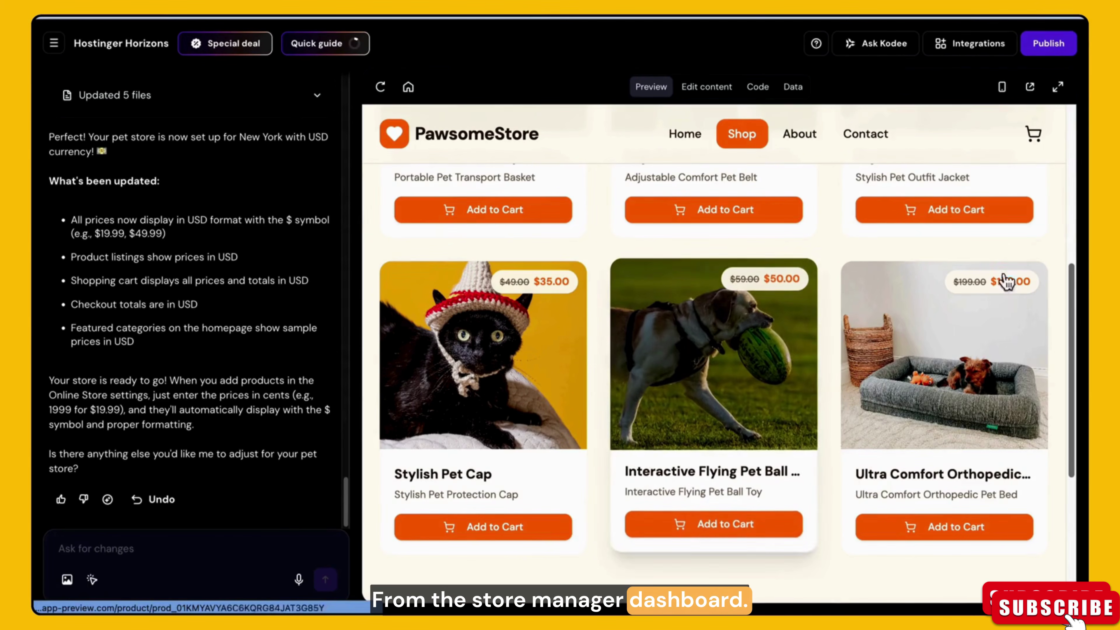
# Look at the available integrations and the Stripe guide on selling subscriptions, and return to the store preview
pyautogui.click(981, 46)
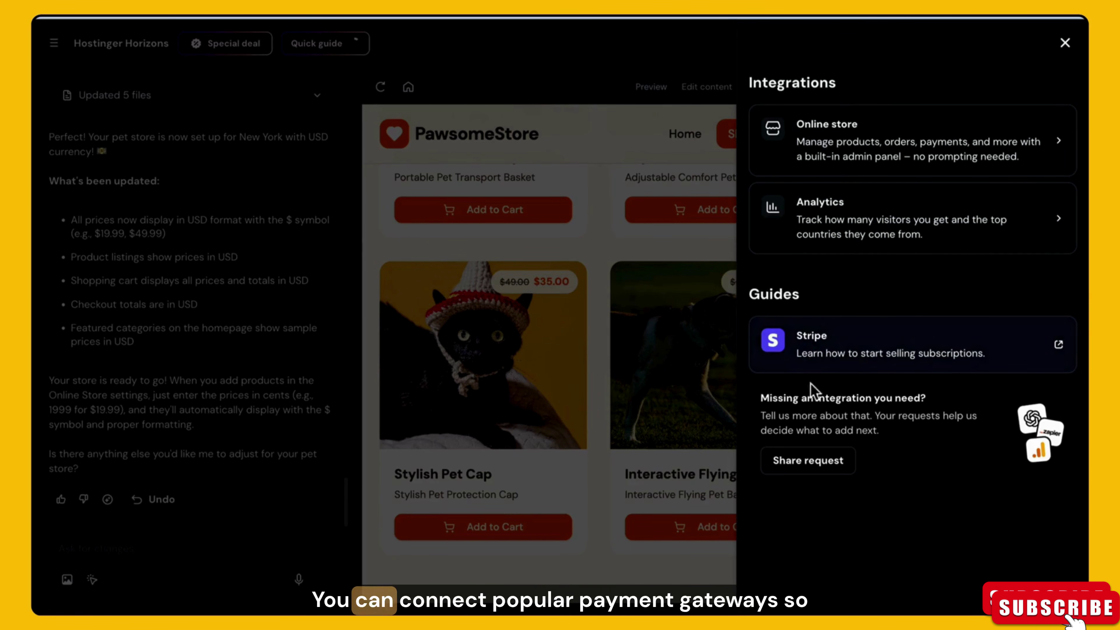
pyautogui.click(1059, 346)
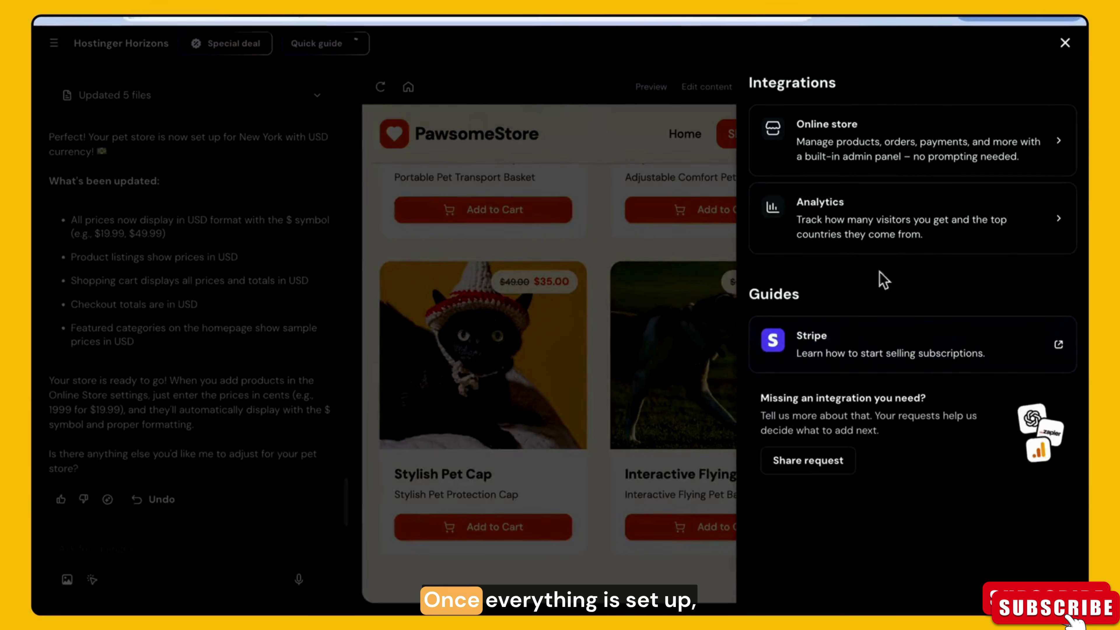
pyautogui.click(1066, 42)
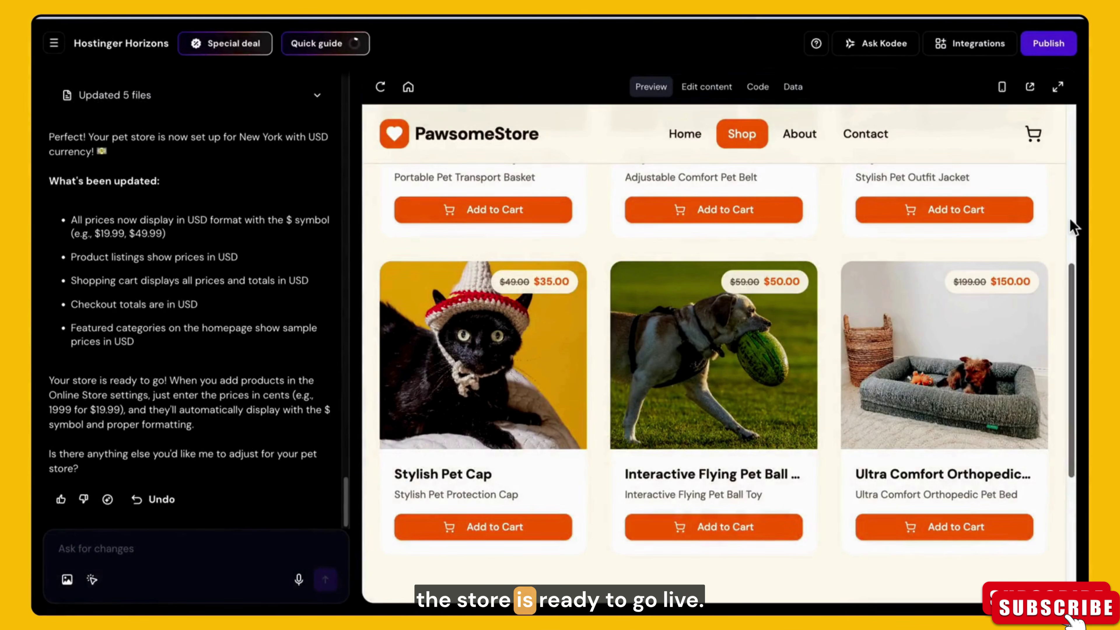
# Publish the pet store and open the live site at its temporary domain
pyautogui.scroll(-5, 1076, 289)
pyautogui.scroll(10, 1057, 368)
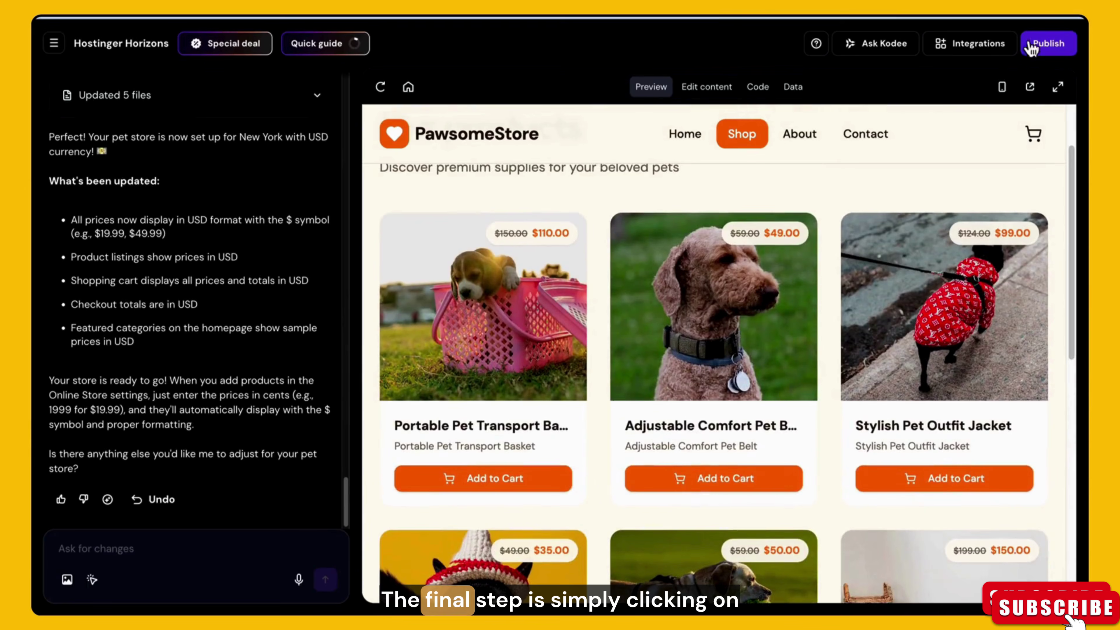
pyautogui.click(1054, 46)
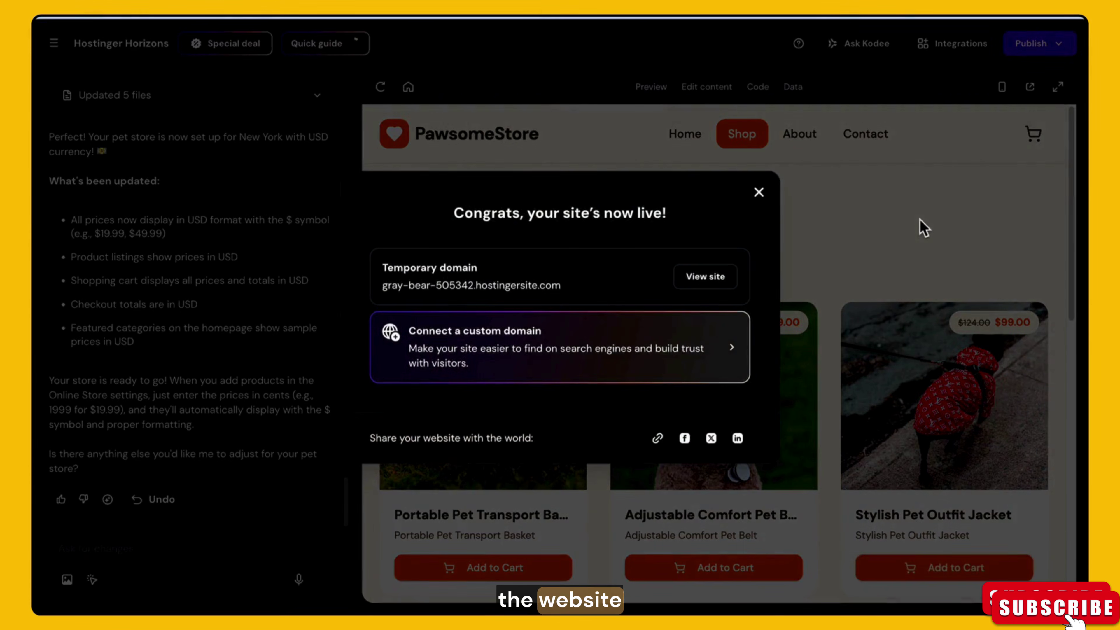
pyautogui.moveTo(381, 285); pyautogui.dragTo(593, 290)
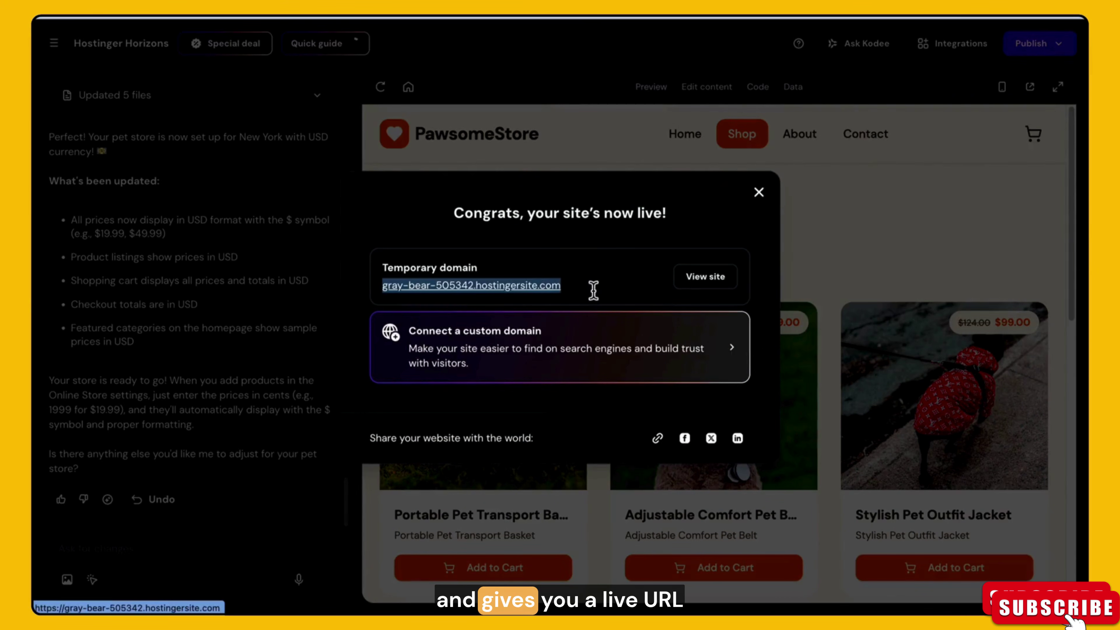
pyautogui.click(698, 288)
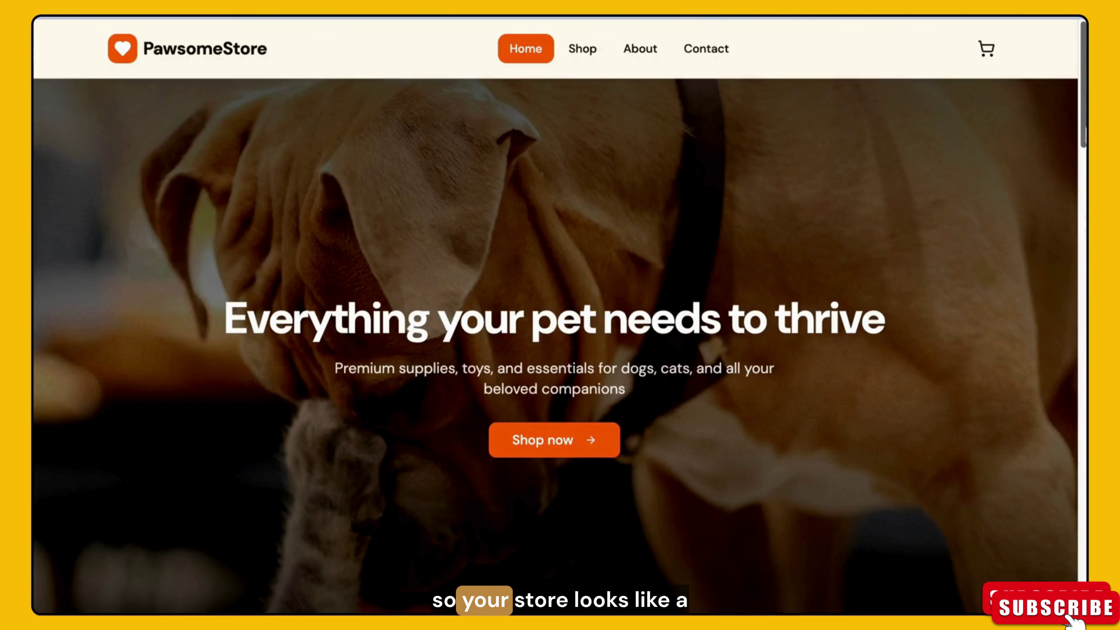
# Check the live store's home page, shop page and the Ultra Comfort Orthopedic Pet Bed product page, and return to the shop
pyautogui.moveTo(1083, 83); pyautogui.dragTo(1071, 400)
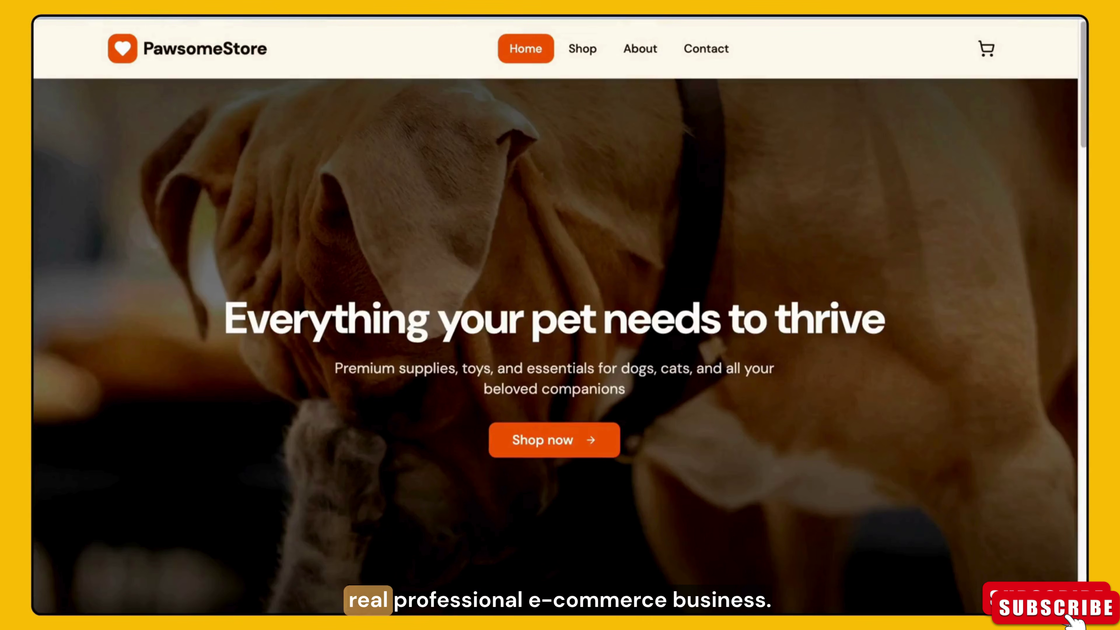
pyautogui.click(583, 49)
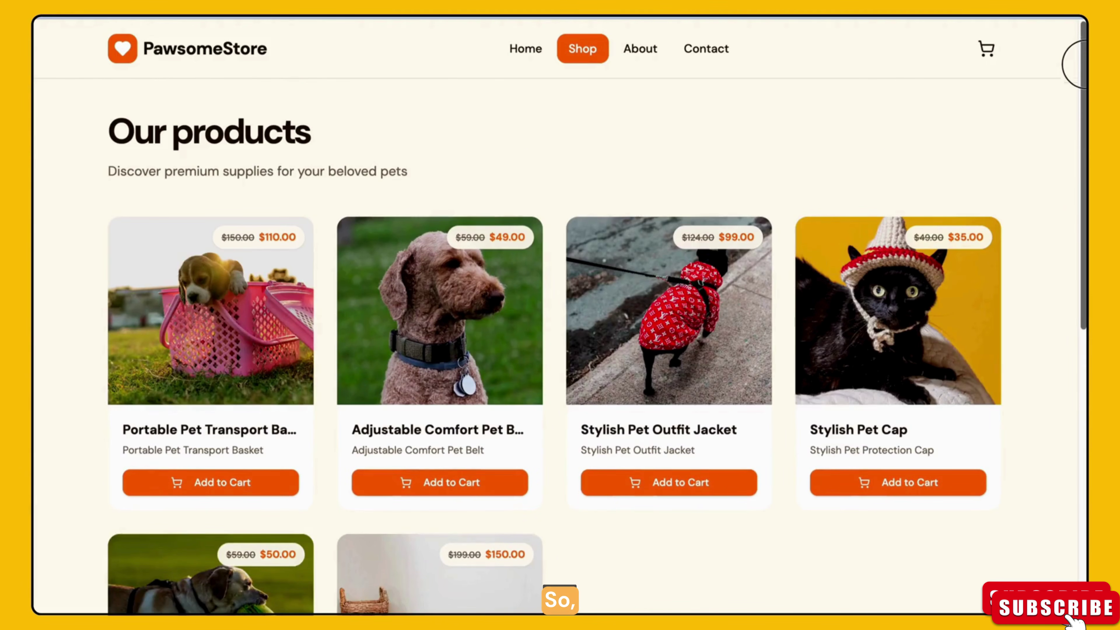
pyautogui.moveTo(1081, 63); pyautogui.dragTo(1081, 78)
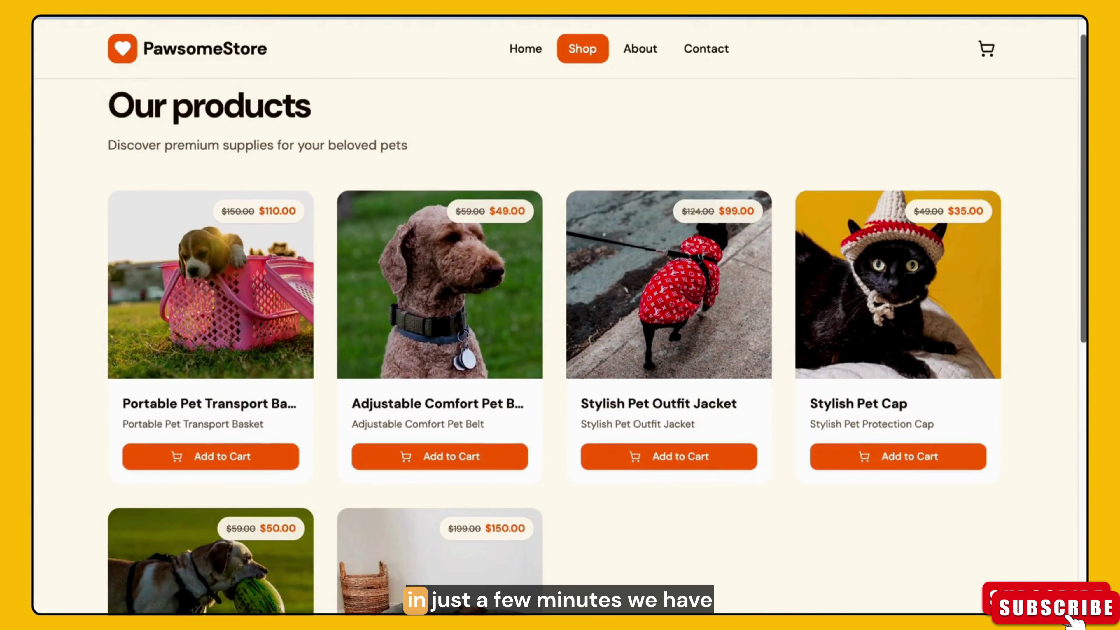
pyautogui.click(400, 530)
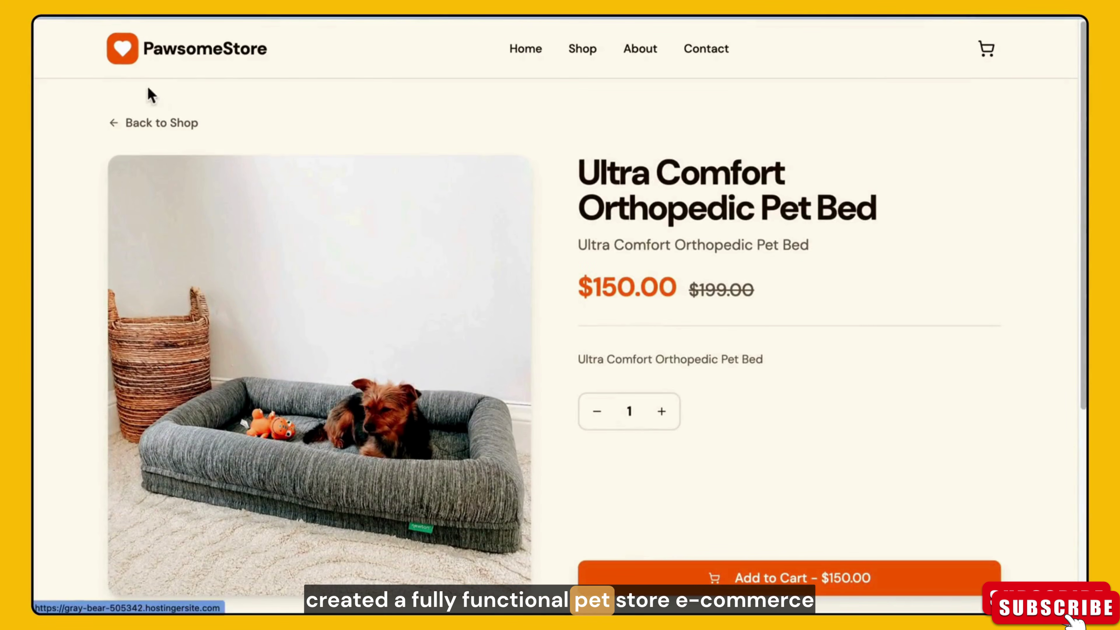
pyautogui.click(145, 120)
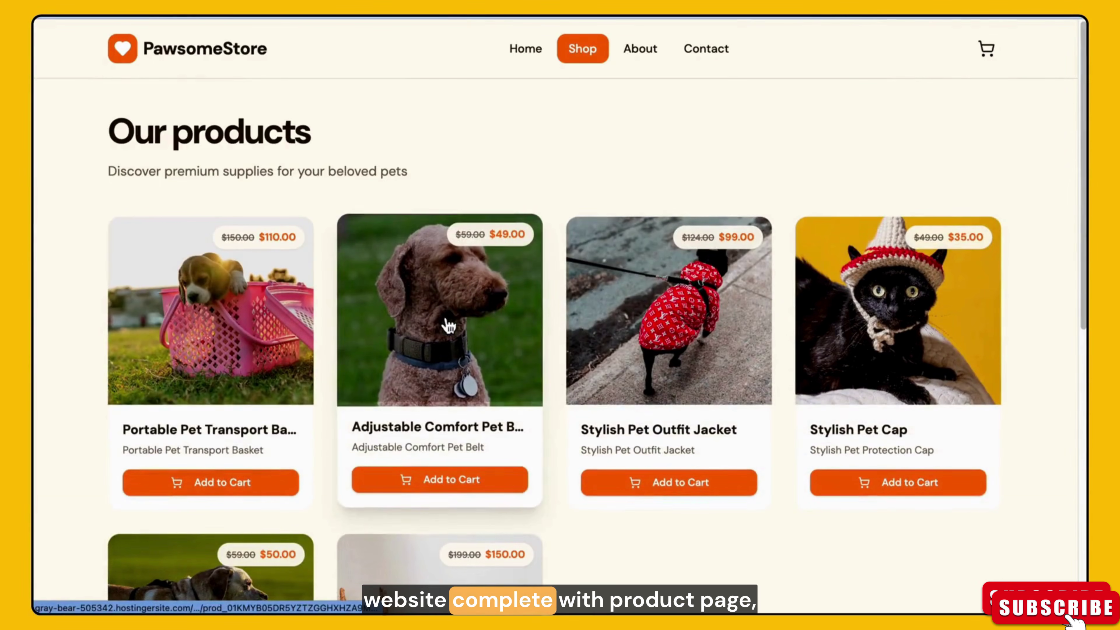
# Add one Stylish Pet Outfit Jacket to the cart from its product page and proceed to checkout
pyautogui.click(667, 331)
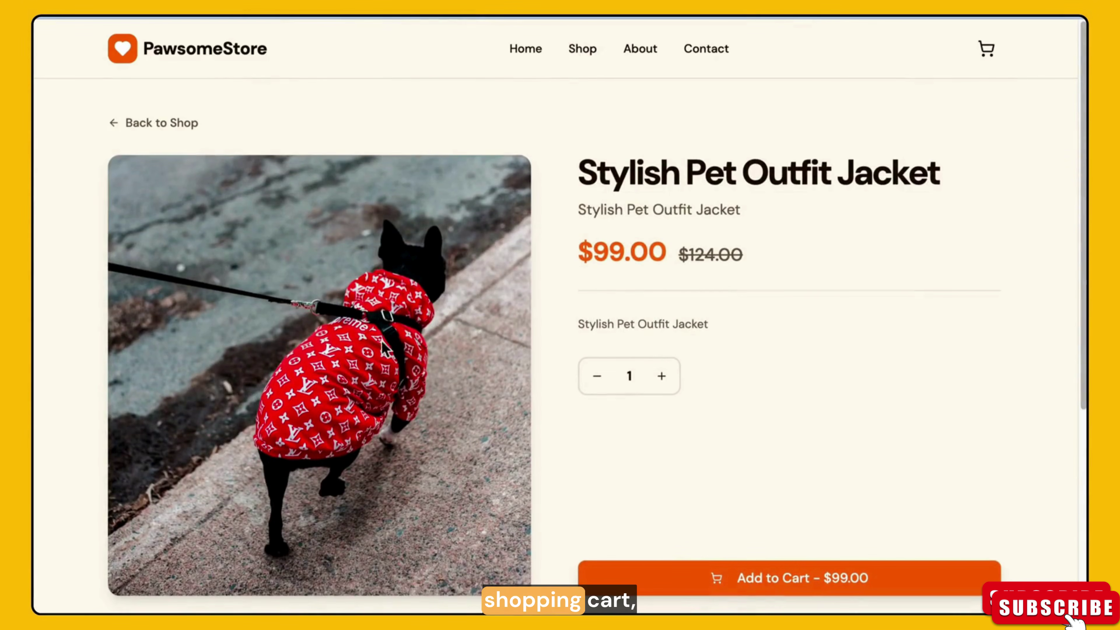
pyautogui.moveTo(1082, 159); pyautogui.dragTo(1005, 63)
pyautogui.click(825, 446)
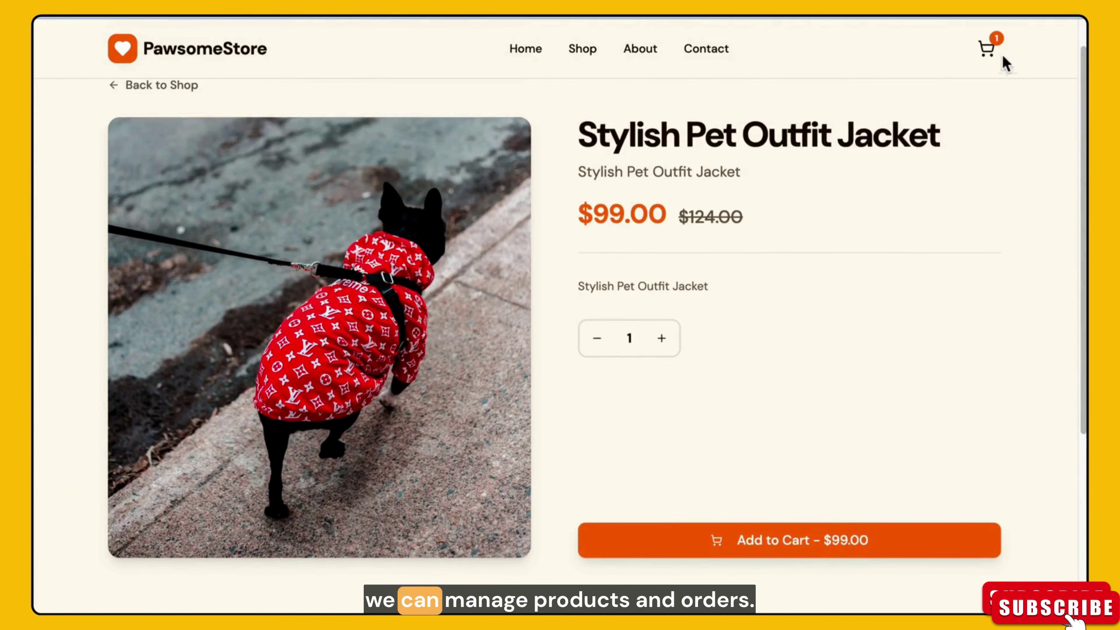
pyautogui.click(988, 48)
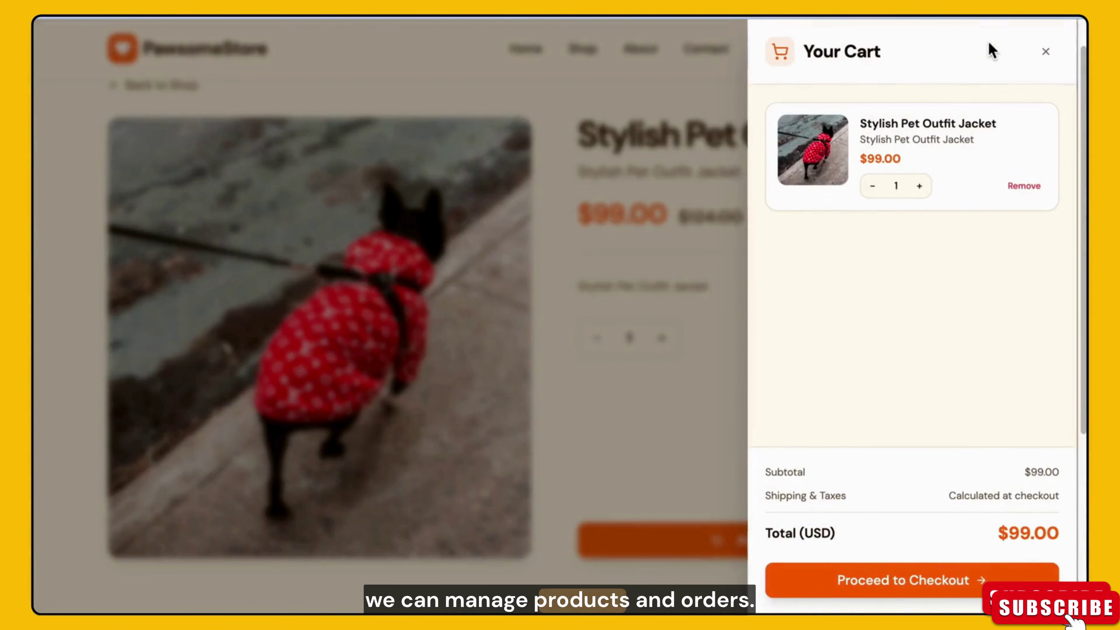
pyautogui.click(893, 592)
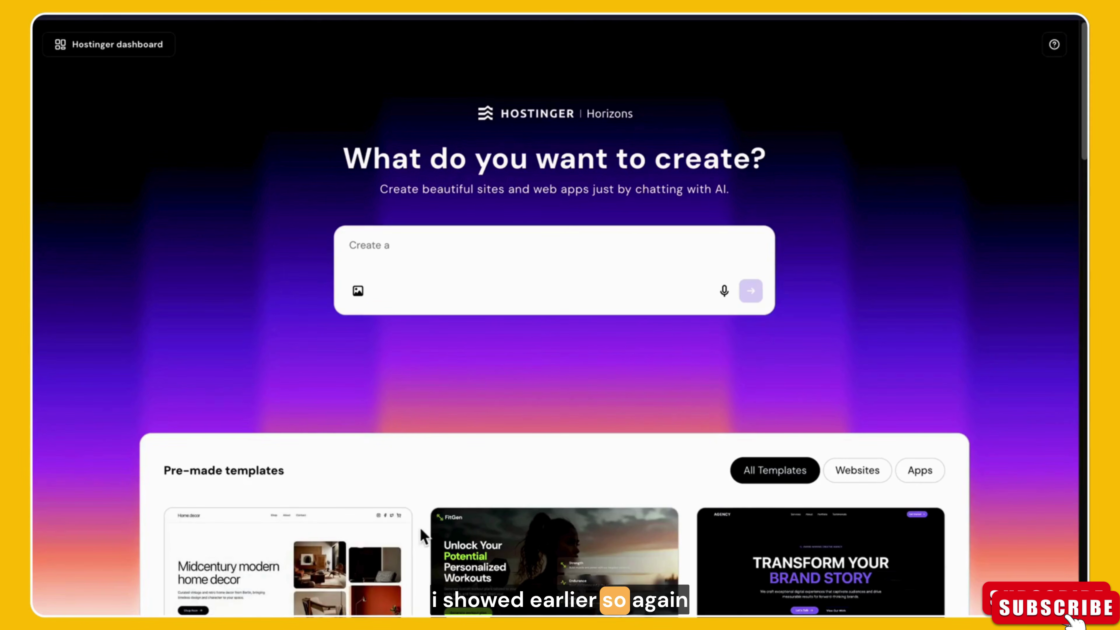
# Enter a new project prompt for a modern financial calculator web app with SIP, Loan EMI, Fixed Deposit and Mutual Fund calculators, user authentication and calculation history
pyautogui.write('tool tha')
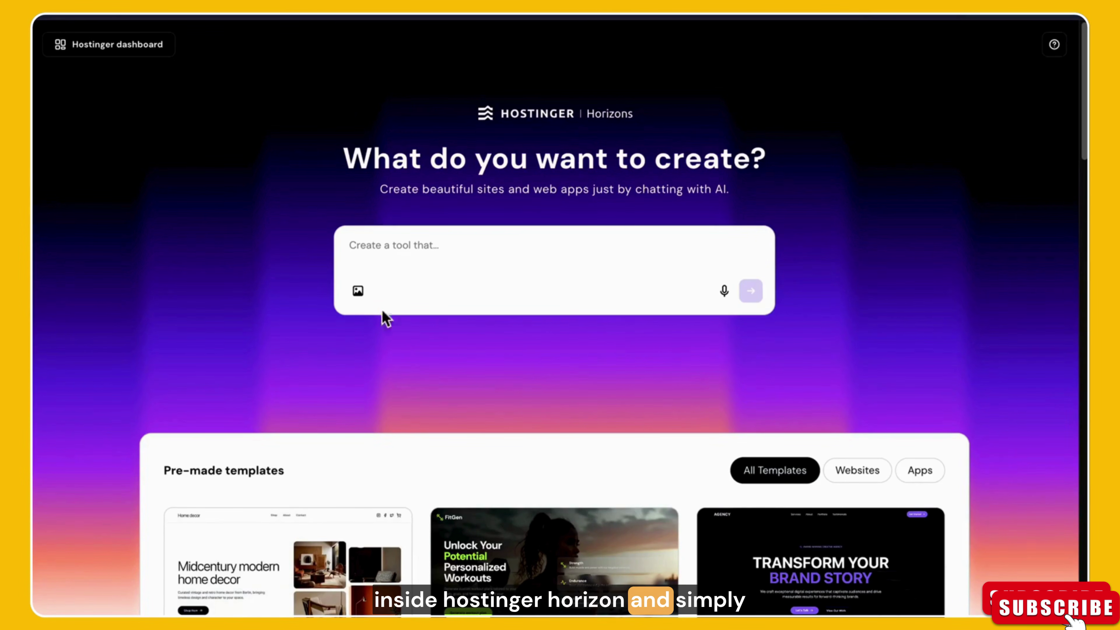
pyautogui.click(369, 241)
pyautogui.hotkey('ctrl', 'v')
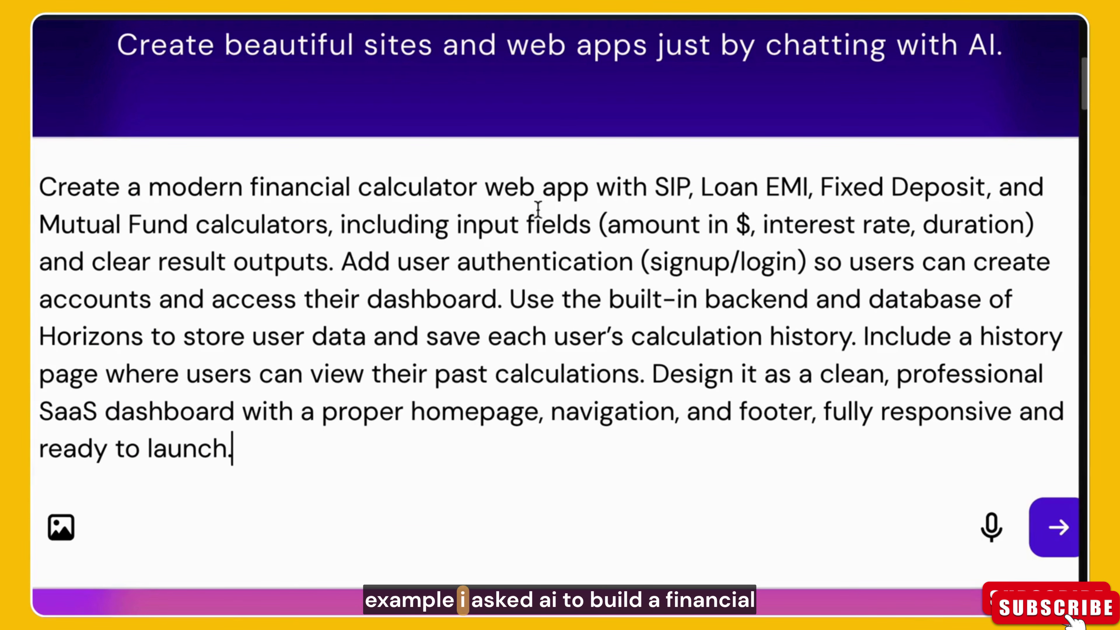
pyautogui.moveTo(660, 190); pyautogui.dragTo(775, 309)
pyautogui.click(776, 305)
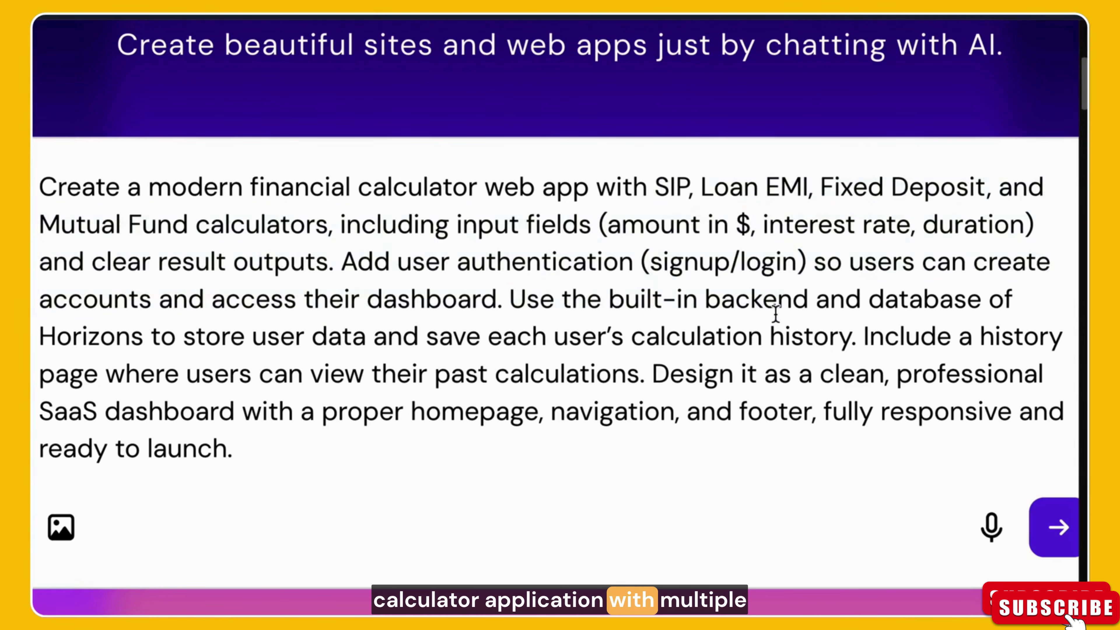